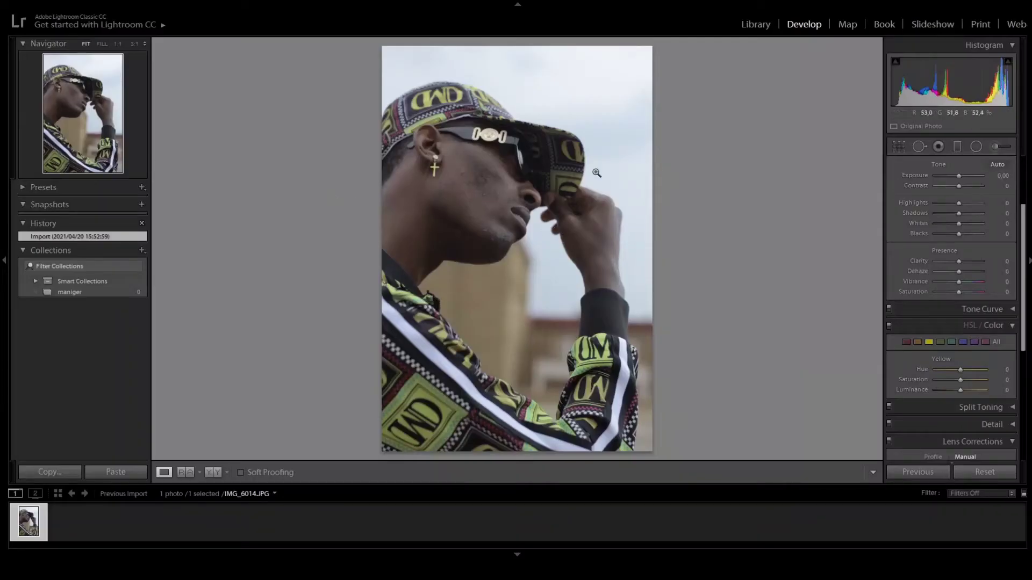
- Adjust the portrait's tone: Highlights −60, Shadows +30, Whites +19 and Blacks −14
{"action": "left_click", "coordinate": [481, 169]}
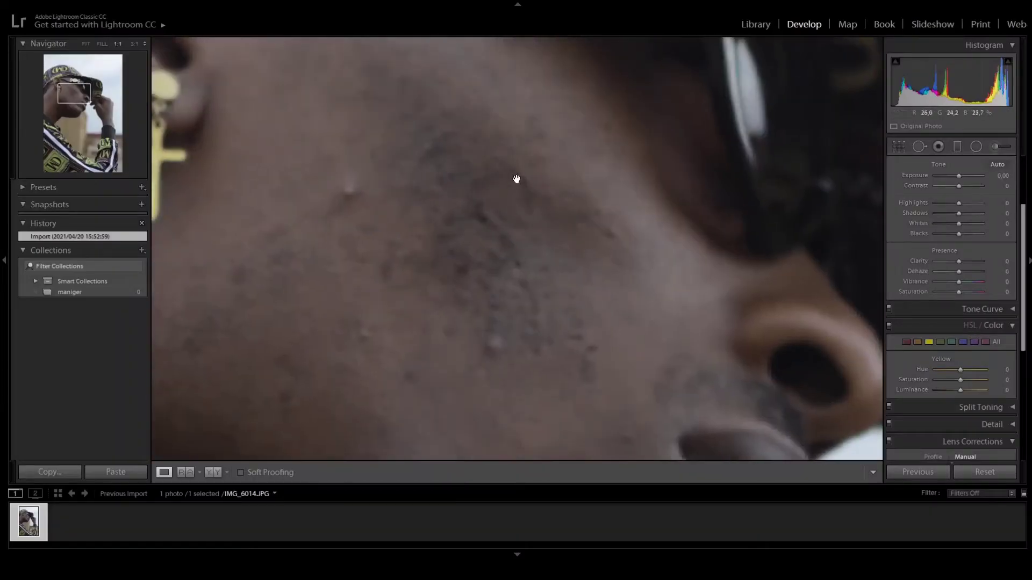
{"action": "left_click", "coordinate": [516, 177]}
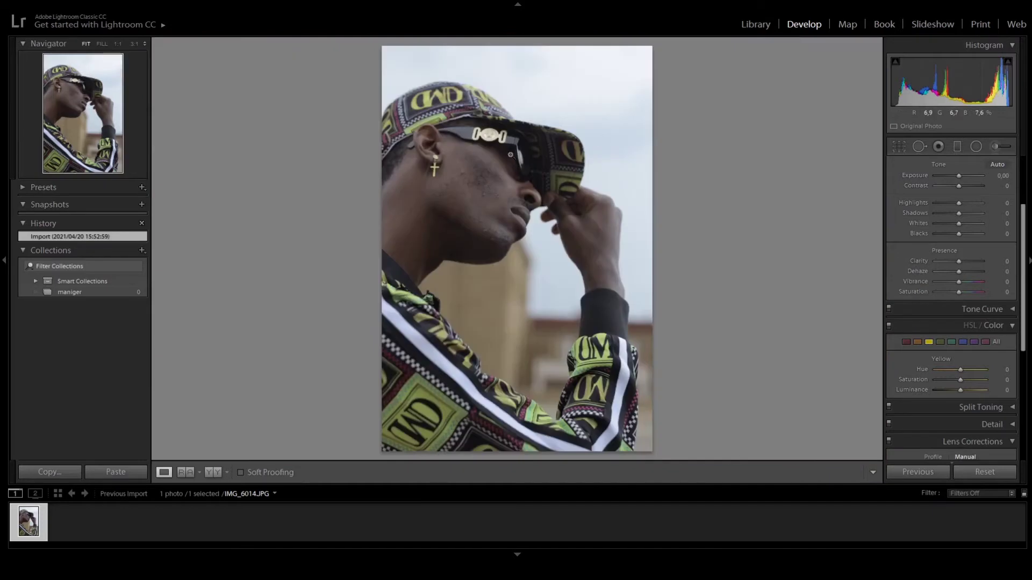
{"action": "left_click_drag", "start_coordinate": [1024, 253], "coordinate": [1025, 208]}
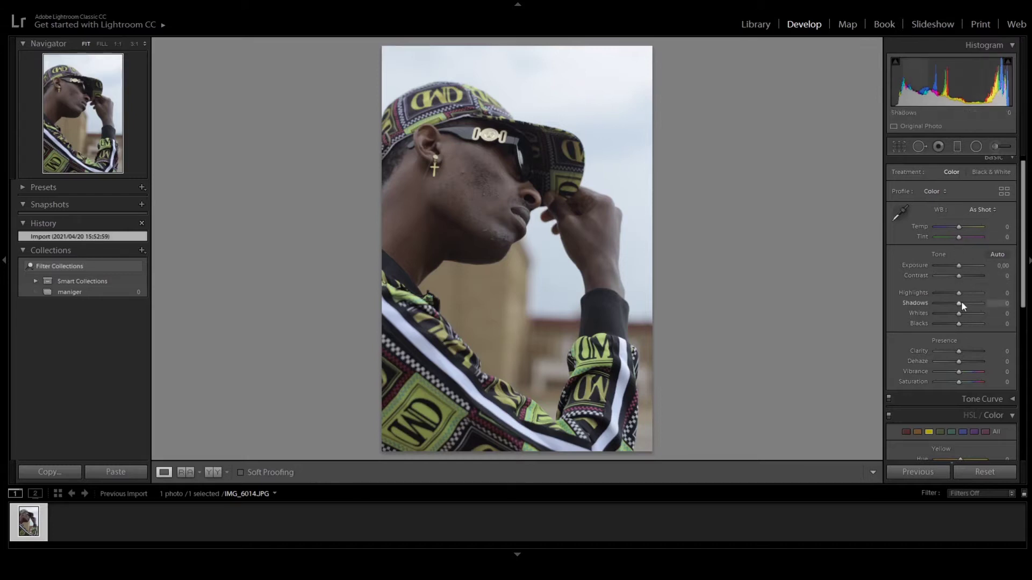
{"action": "left_click_drag", "start_coordinate": [961, 304], "coordinate": [967, 302]}
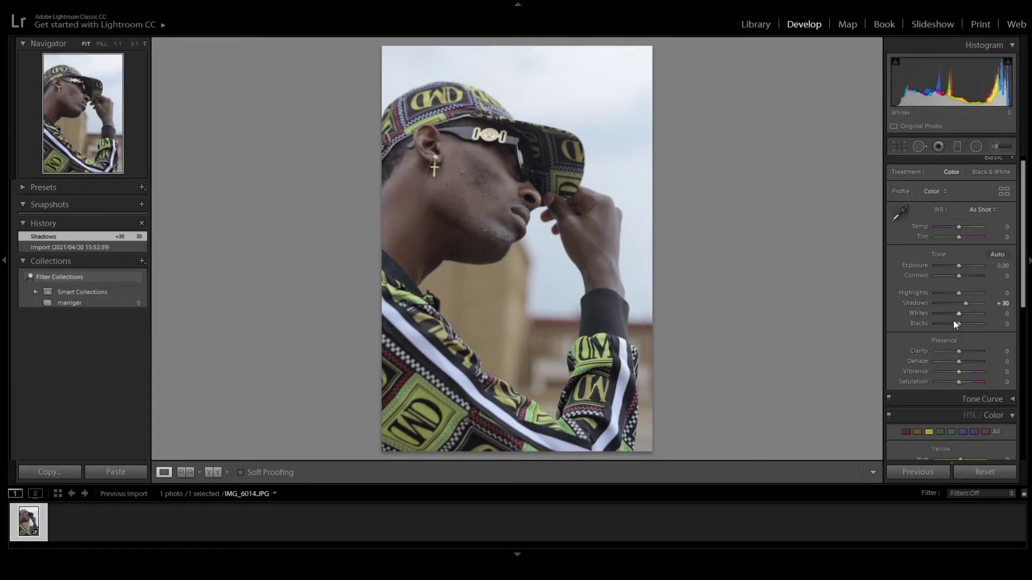
{"action": "mouse_move", "coordinate": [956, 324]}
{"action": "left_mouse_down"}
{"action": "mouse_move", "coordinate": [951, 293]}
{"action": "mouse_move", "coordinate": [962, 314]}
{"action": "left_mouse_up"}
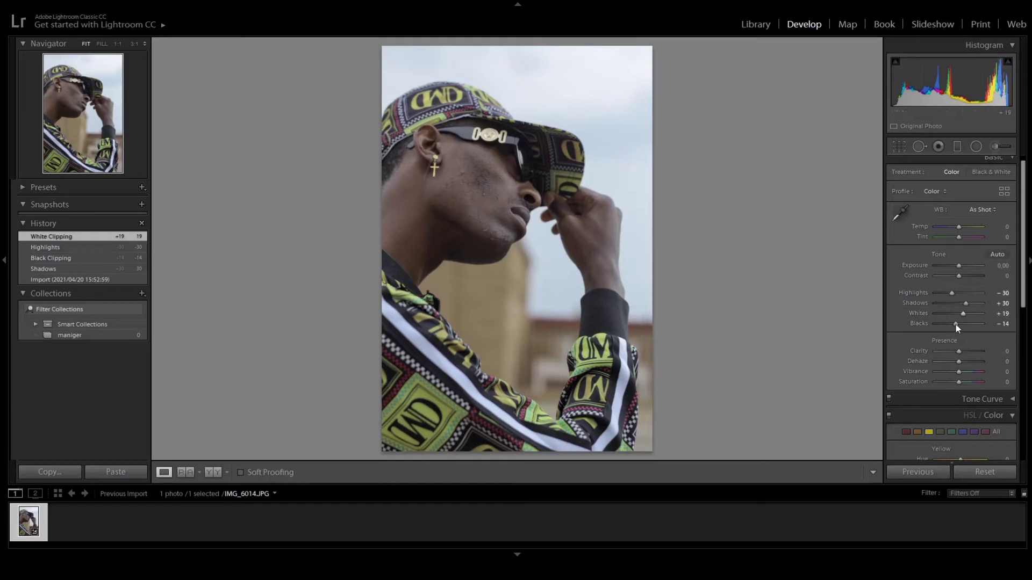
{"action": "left_click_drag", "start_coordinate": [951, 297], "coordinate": [945, 292]}
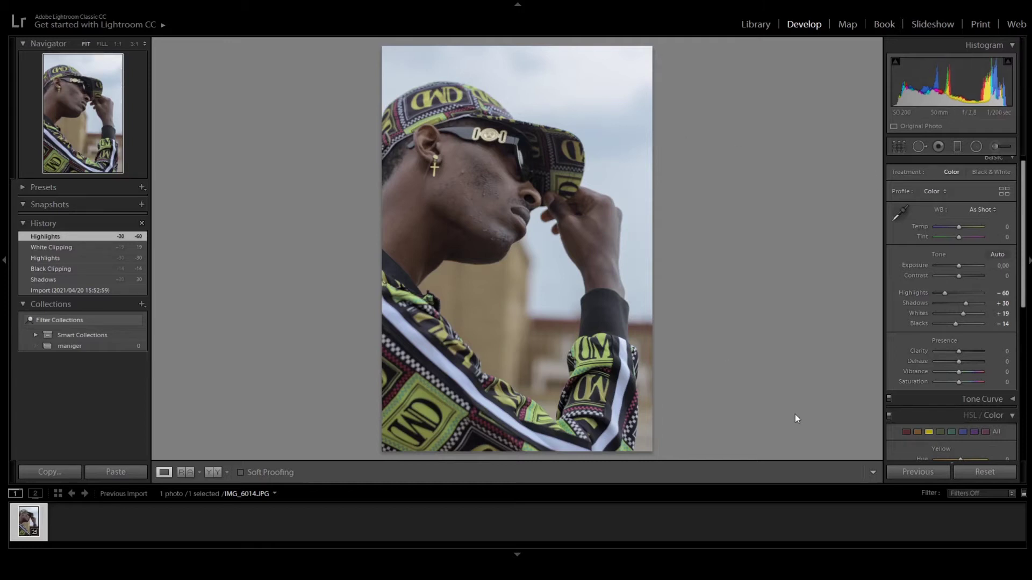
- Set Clarity to +21, Saturation to −12, Vibrance to +40 and the white balance Temp to +5
{"action": "left_click_drag", "start_coordinate": [959, 351], "coordinate": [963, 351]}
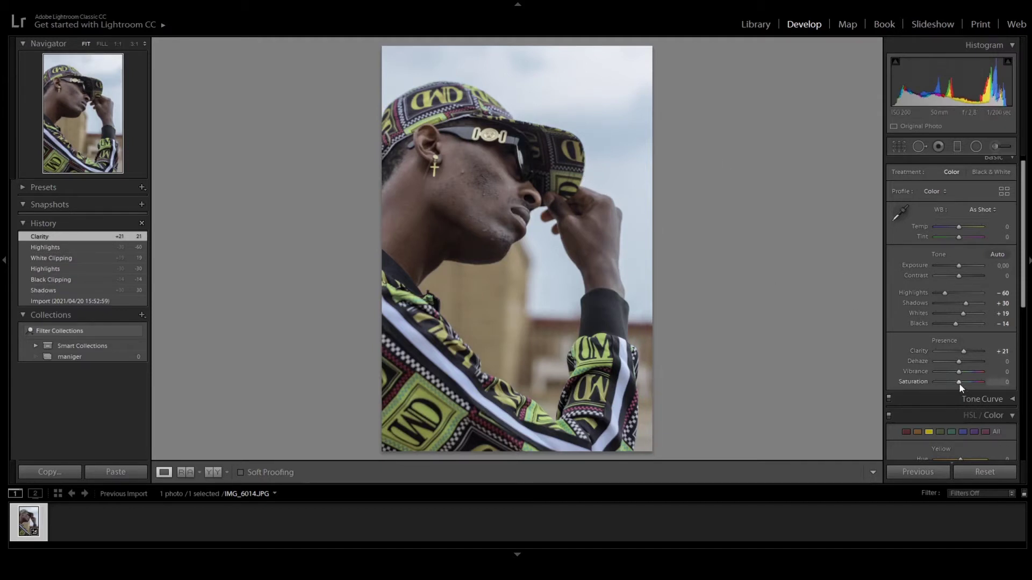
{"action": "left_click_drag", "start_coordinate": [959, 382], "coordinate": [969, 373]}
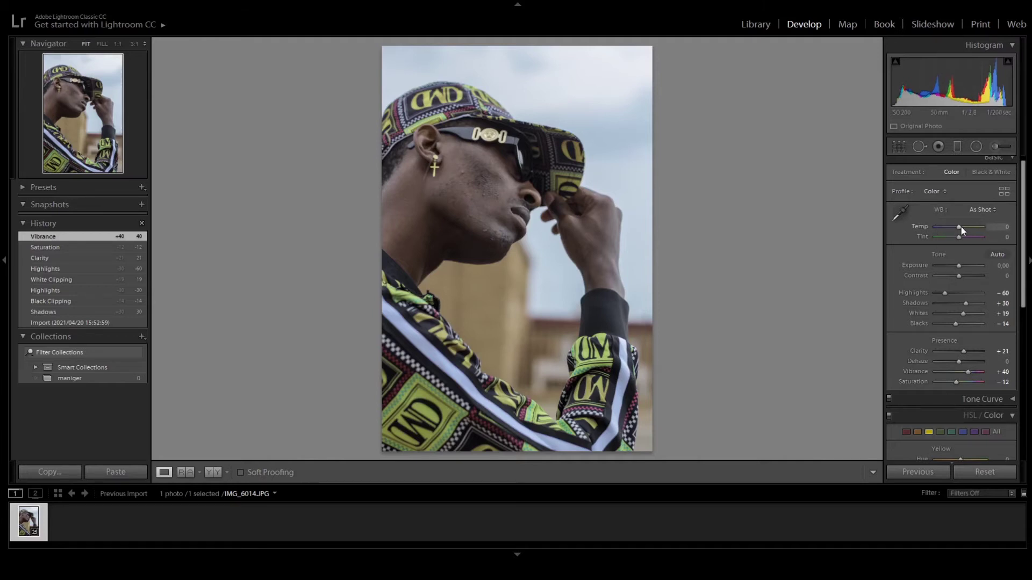
{"action": "left_click_drag", "start_coordinate": [960, 227], "coordinate": [962, 225]}
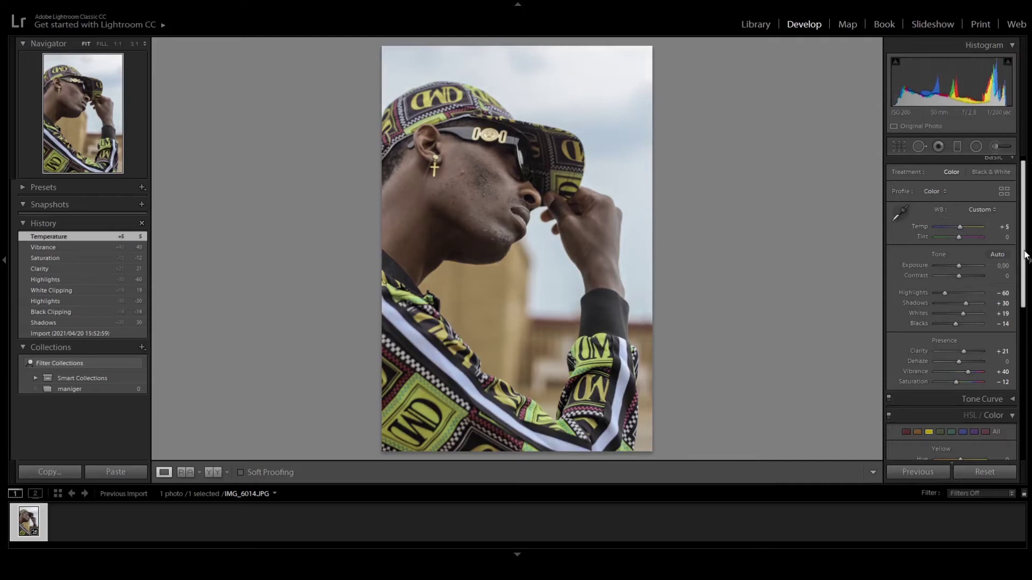
- Adjust the reds' saturation and luminance, and set green saturation to +33 and green luminance to −20
{"action": "left_click_drag", "start_coordinate": [1025, 250], "coordinate": [1023, 299]}
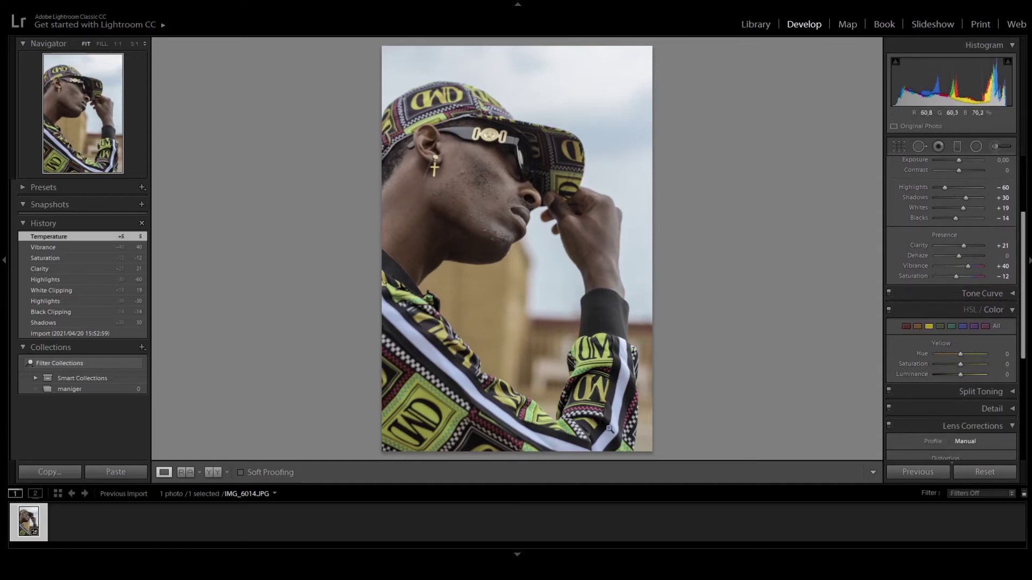
{"action": "left_click", "coordinate": [907, 327]}
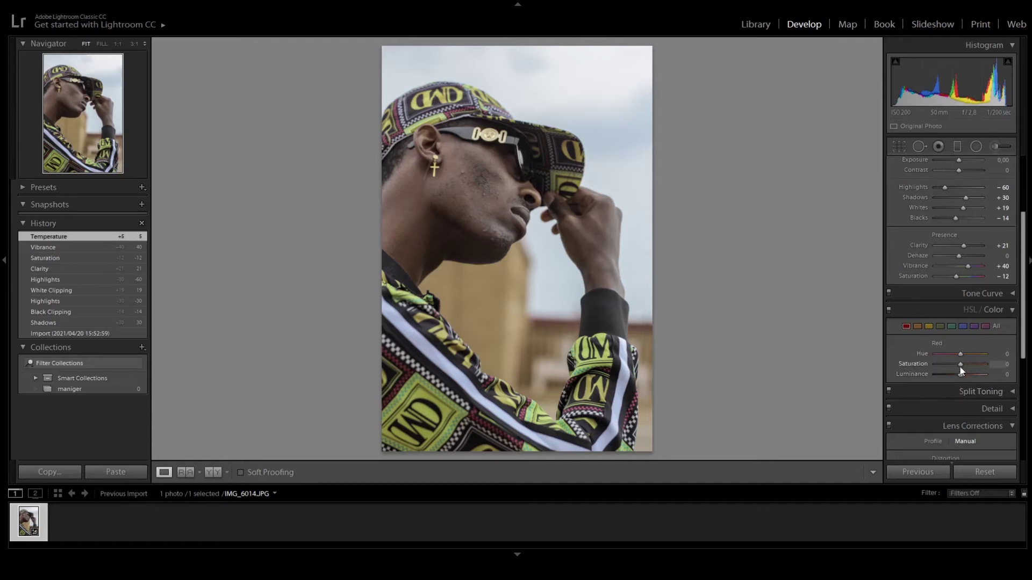
{"action": "mouse_move", "coordinate": [961, 367]}
{"action": "left_mouse_down"}
{"action": "mouse_move", "coordinate": [975, 367]}
{"action": "mouse_move", "coordinate": [955, 375]}
{"action": "left_mouse_up"}
{"action": "left_click", "coordinate": [940, 326]}
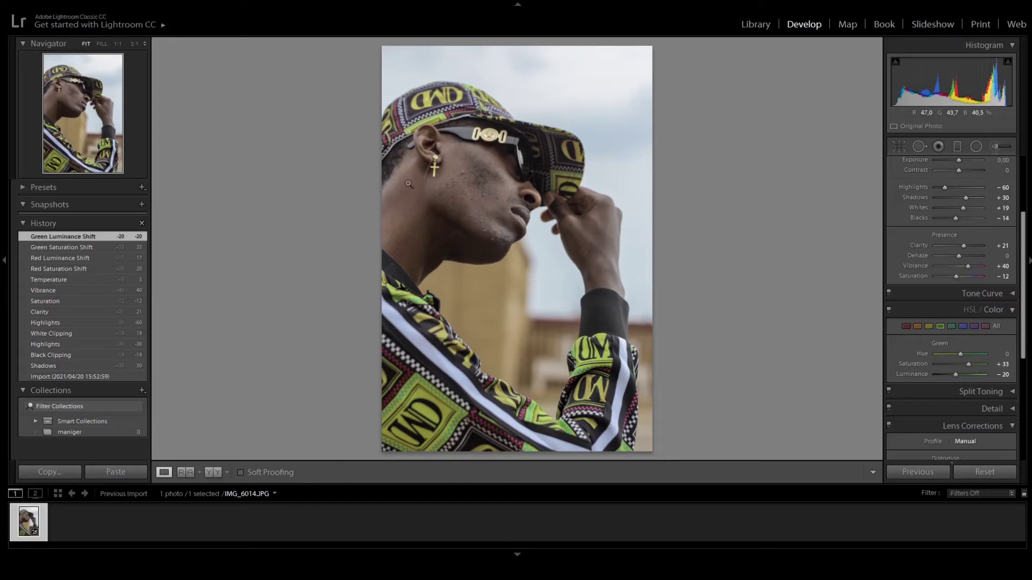
- Set orange luminance to +46, blue saturation to +48 and blue luminance to −13
{"action": "left_click", "coordinate": [922, 327]}
{"action": "left_click_drag", "start_coordinate": [962, 373], "coordinate": [972, 375]}
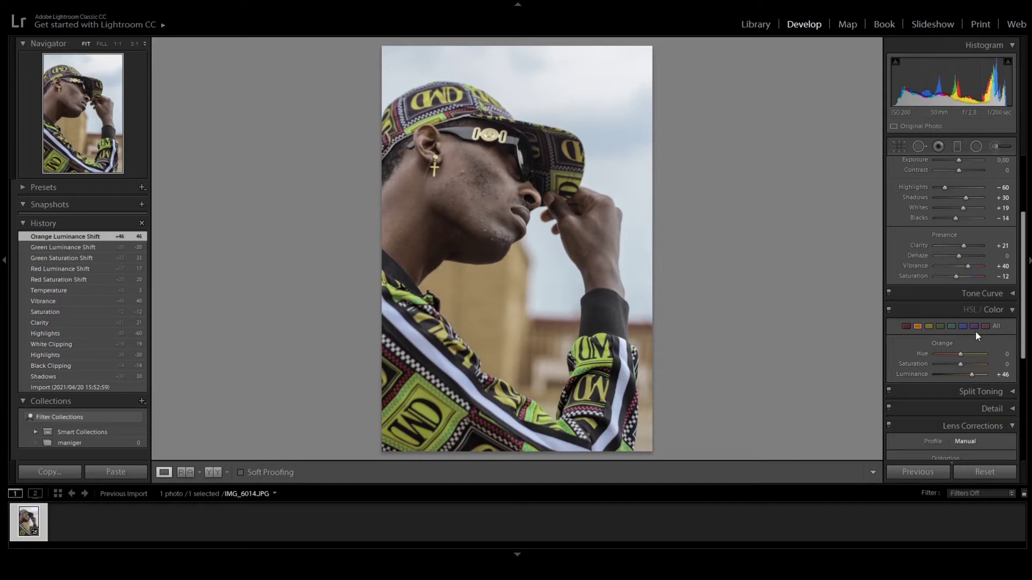
{"action": "left_click", "coordinate": [961, 326]}
{"action": "mouse_move", "coordinate": [961, 369]}
{"action": "left_mouse_down"}
{"action": "mouse_move", "coordinate": [987, 366]}
{"action": "mouse_move", "coordinate": [947, 375]}
{"action": "mouse_move", "coordinate": [957, 375]}
{"action": "left_mouse_up"}
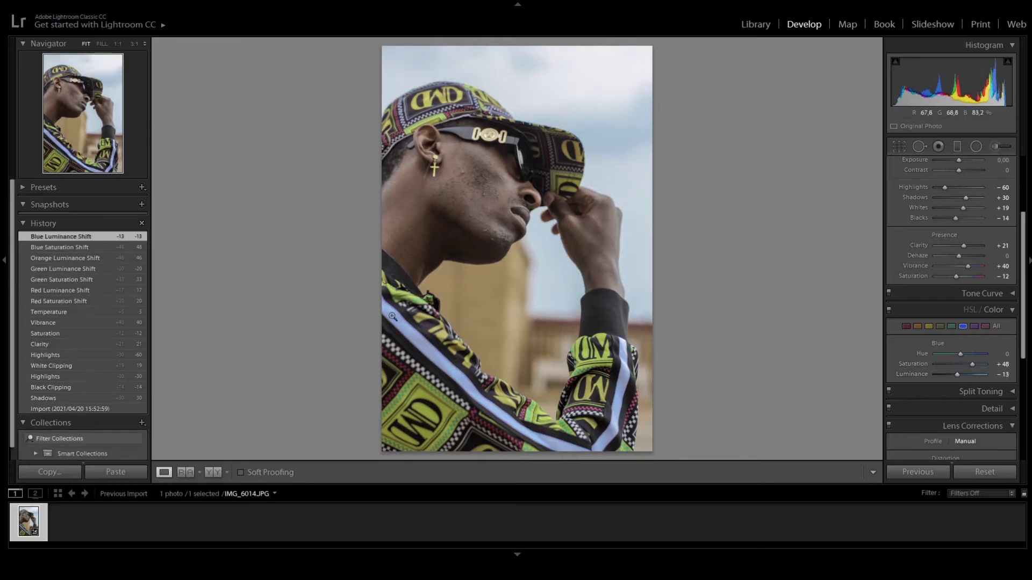
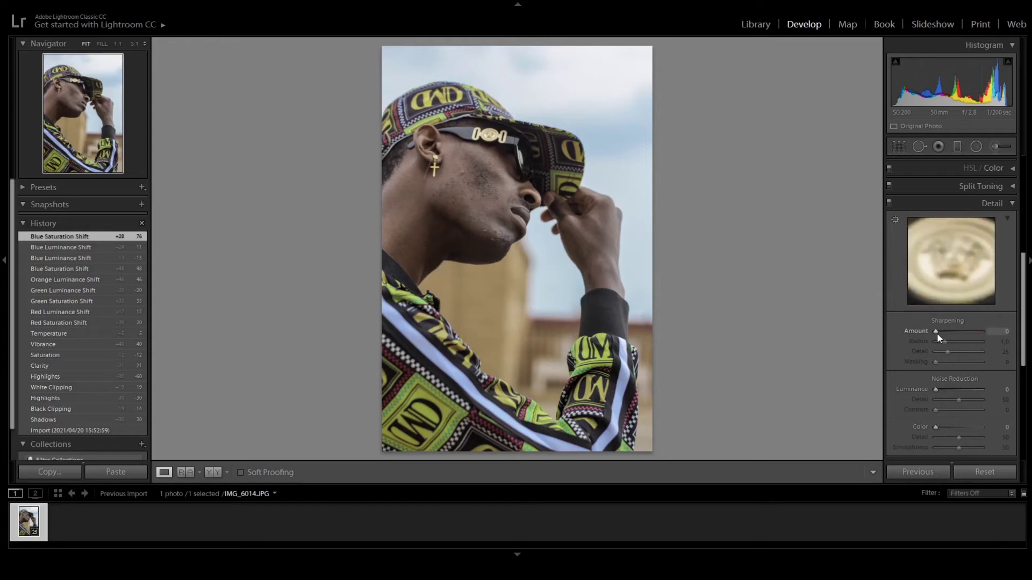
- Sharpen the photo with Amount 82, Radius 1.6, Detail 73 and Masking 15, previewing the result on the skin
{"action": "left_click_drag", "start_coordinate": [936, 332], "coordinate": [965, 341]}
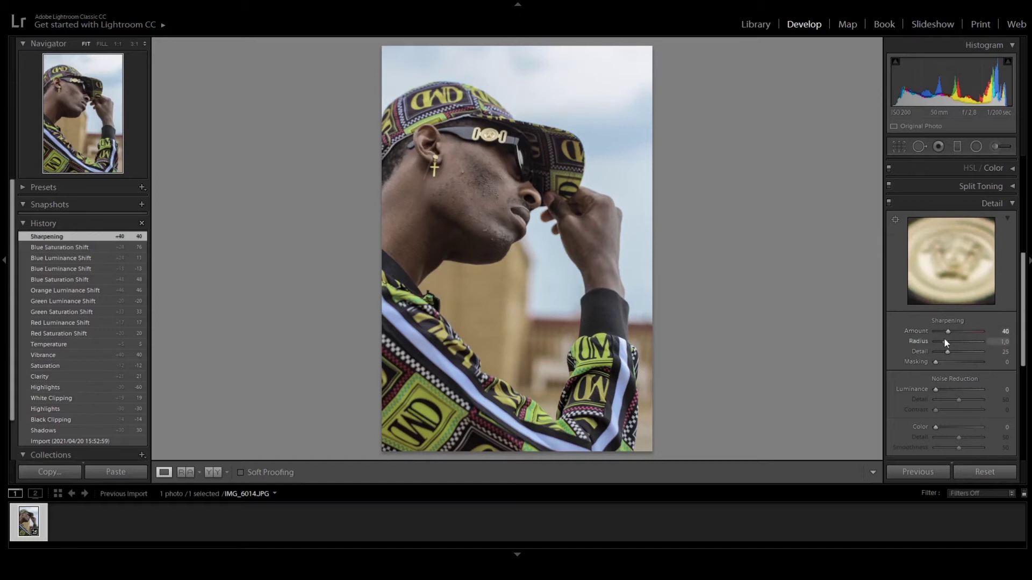
{"action": "mouse_move", "coordinate": [956, 342]}
{"action": "left_mouse_down"}
{"action": "mouse_move", "coordinate": [968, 345]}
{"action": "mouse_move", "coordinate": [955, 341]}
{"action": "mouse_move", "coordinate": [950, 353]}
{"action": "mouse_move", "coordinate": [968, 354]}
{"action": "left_mouse_up"}
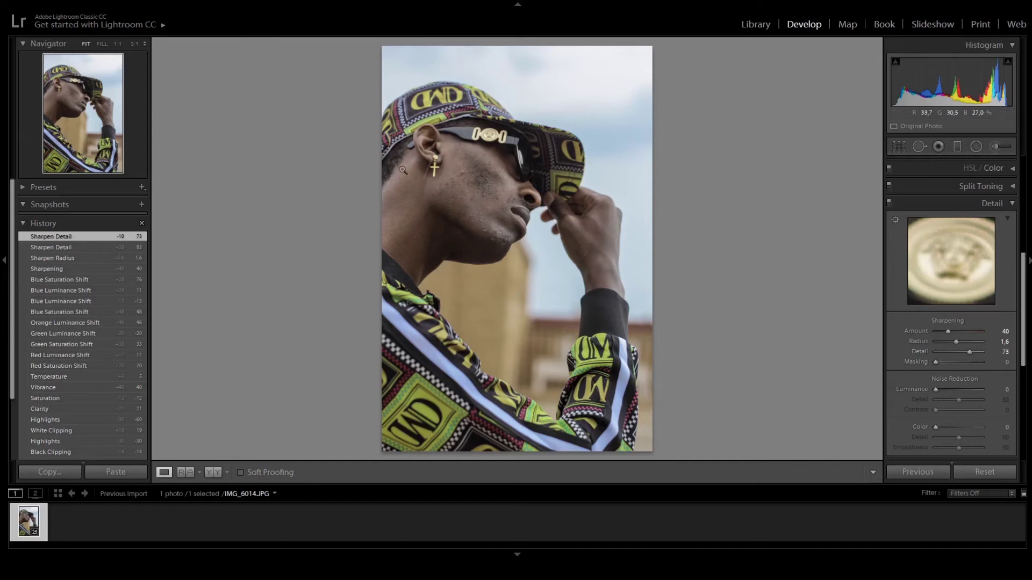
{"action": "left_click_drag", "start_coordinate": [959, 287], "coordinate": [905, 282]}
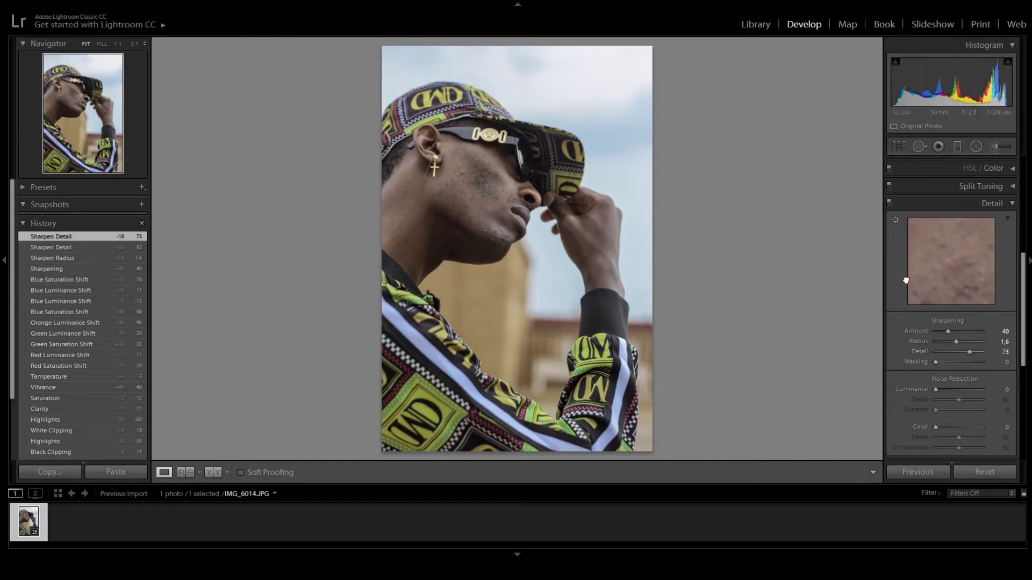
{"action": "left_click_drag", "start_coordinate": [948, 331], "coordinate": [967, 332]}
{"action": "left_click_drag", "start_coordinate": [962, 330], "coordinate": [963, 331]}
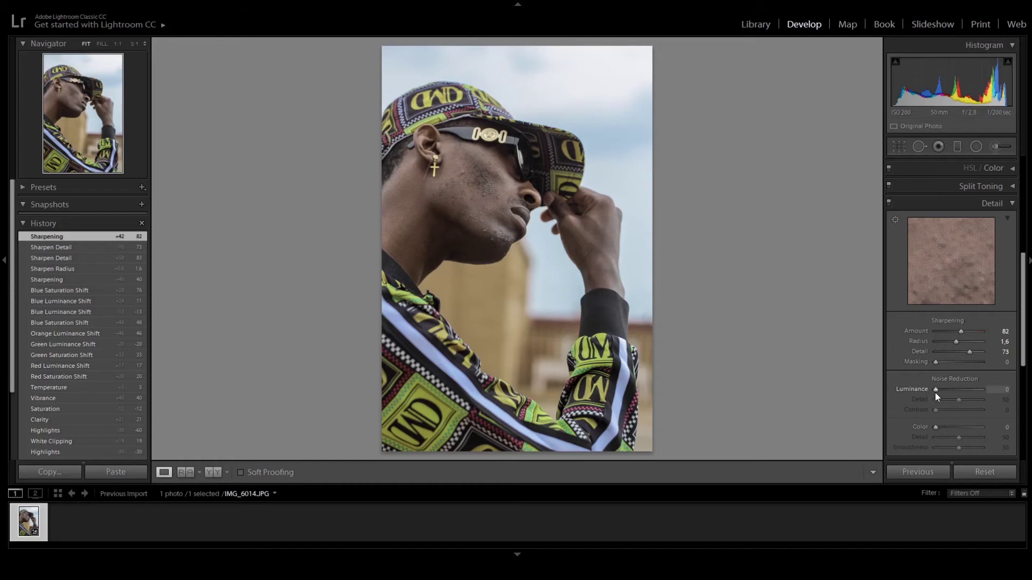
{"action": "left_click_drag", "start_coordinate": [936, 362], "coordinate": [944, 362]}
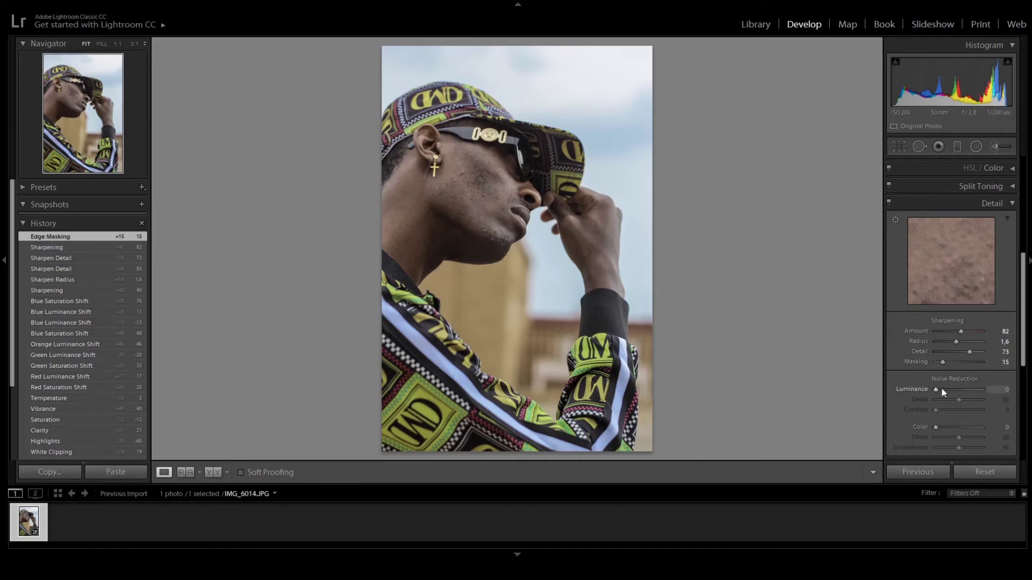
- Apply noise reduction with Luminance 55, Detail 74 and Contrast 52
{"action": "left_click_drag", "start_coordinate": [935, 391], "coordinate": [952, 393]}
{"action": "left_click_drag", "start_coordinate": [943, 255], "coordinate": [958, 272]}
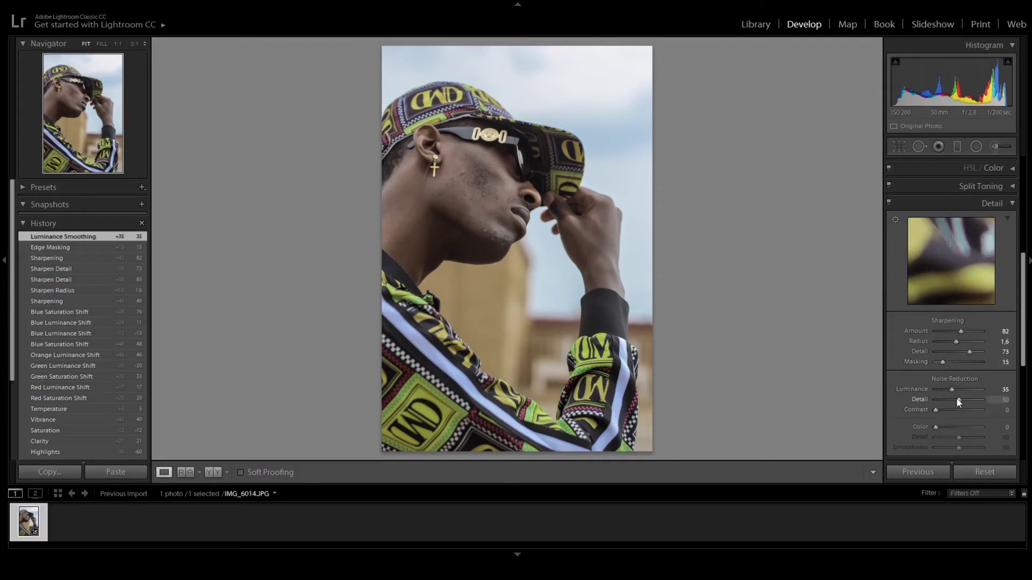
{"action": "mouse_move", "coordinate": [971, 399]}
{"action": "left_mouse_down"}
{"action": "mouse_move", "coordinate": [961, 390]}
{"action": "mouse_move", "coordinate": [960, 411]}
{"action": "left_mouse_up"}
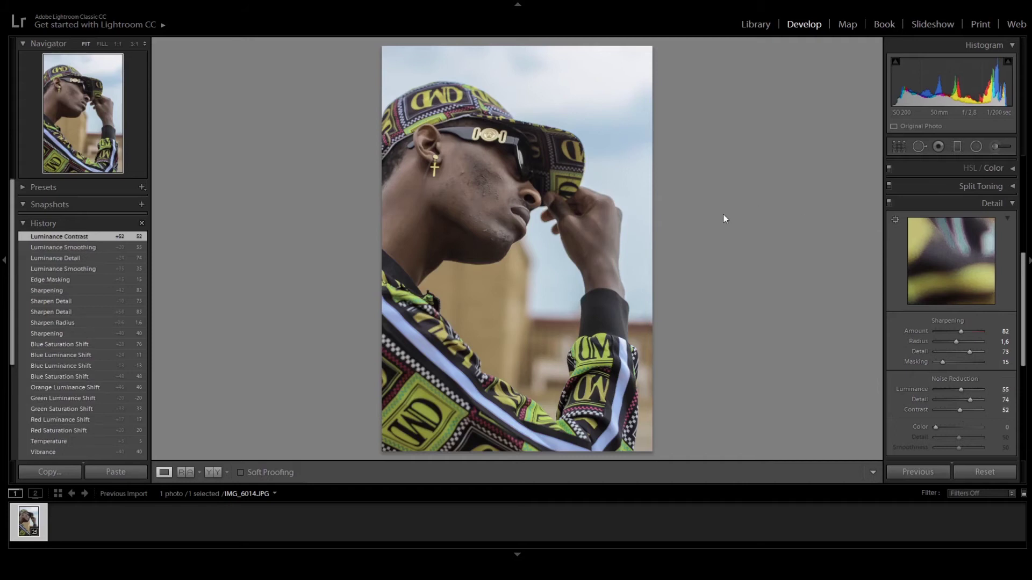
- Inspect the cheek and chin at full size and lower the noise reduction Detail to 37
{"action": "left_click", "coordinate": [479, 210]}
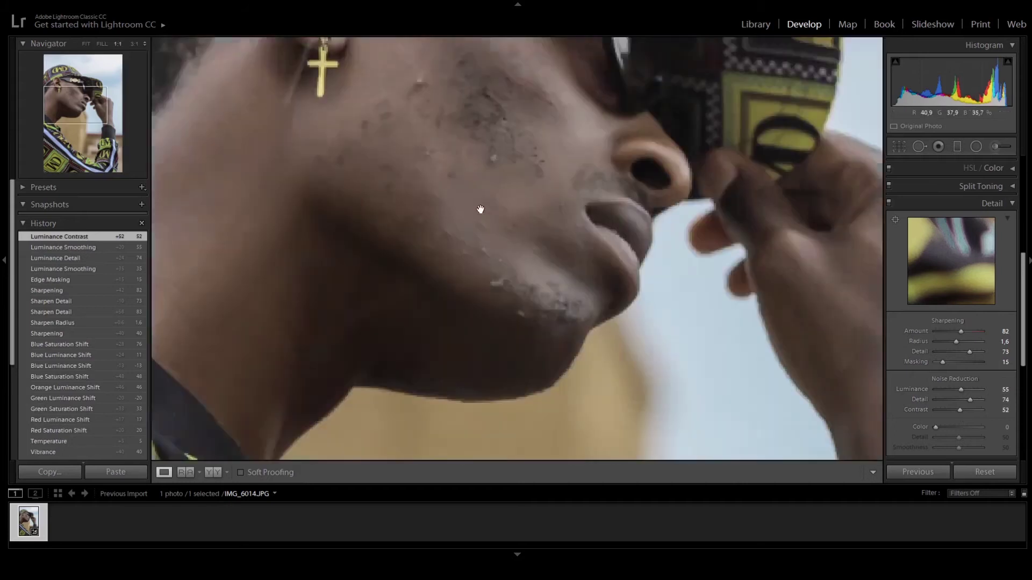
{"action": "left_click_drag", "start_coordinate": [501, 239], "coordinate": [505, 216]}
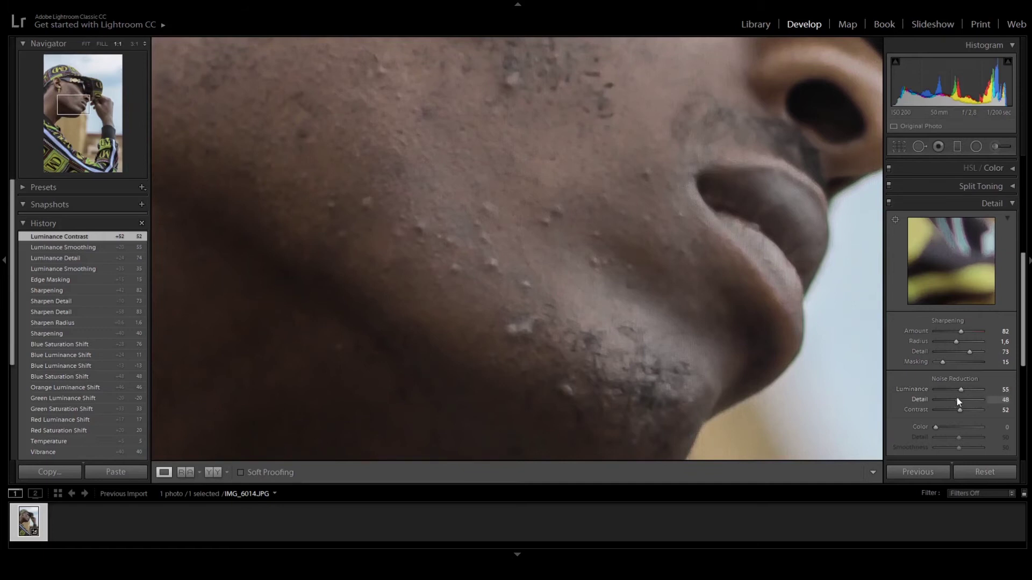
{"action": "left_click_drag", "start_coordinate": [952, 400], "coordinate": [952, 399]}
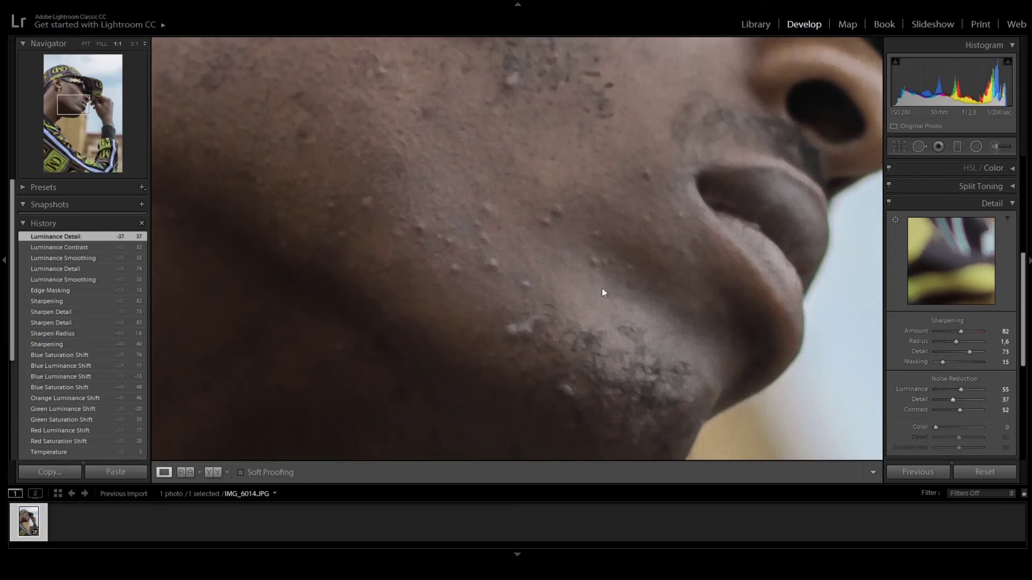
{"action": "left_click", "coordinate": [488, 232]}
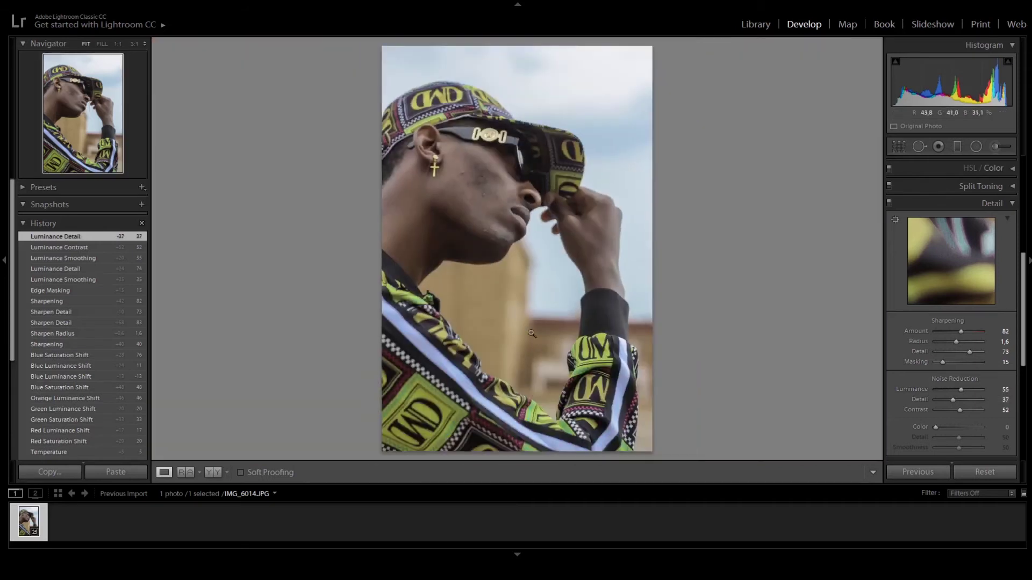
- Check the neck skin at full size and reduce the noise reduction Luminance to 42
{"action": "left_click", "coordinate": [1011, 204]}
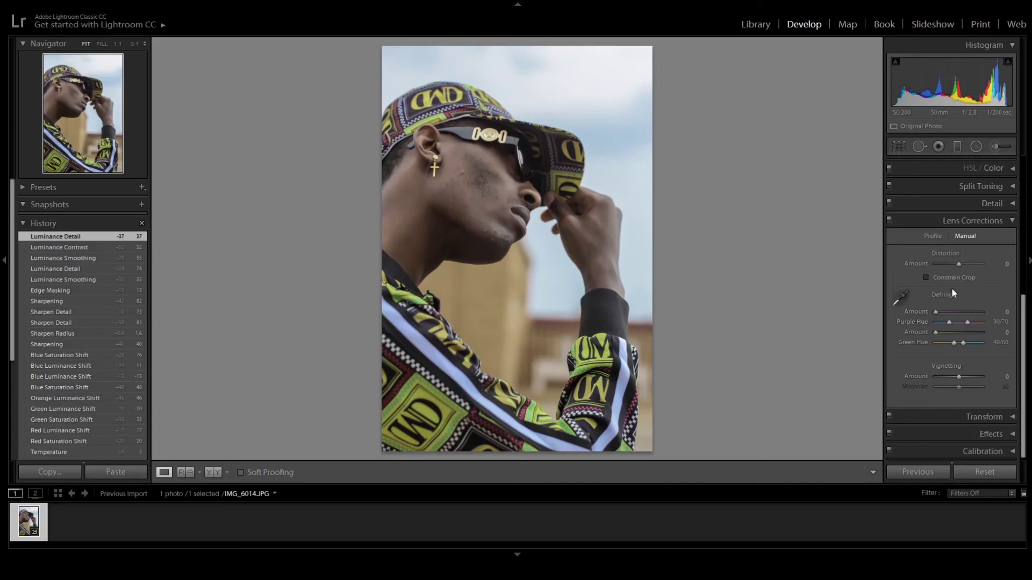
{"action": "left_click", "coordinate": [431, 196]}
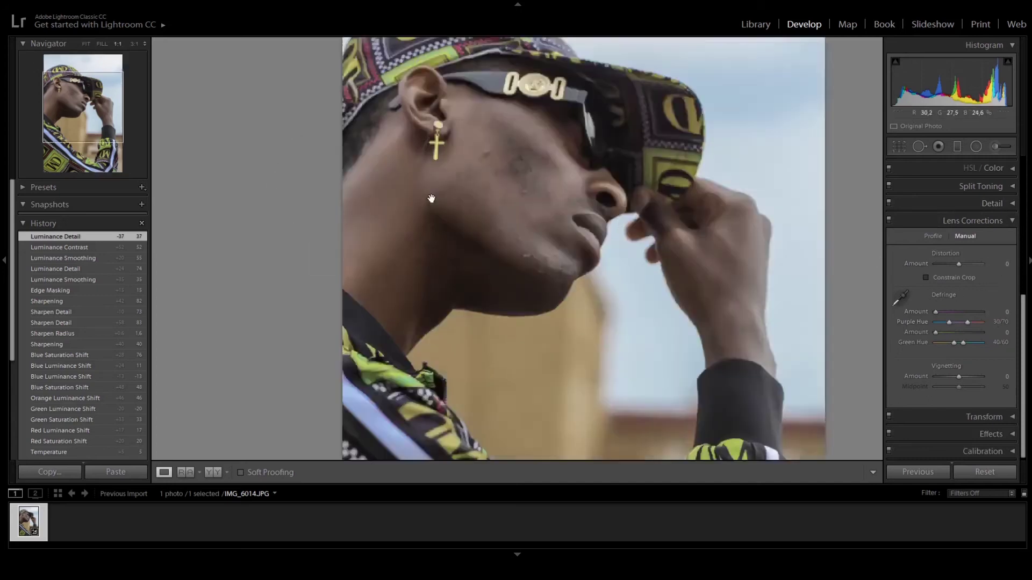
{"action": "left_click", "coordinate": [431, 199]}
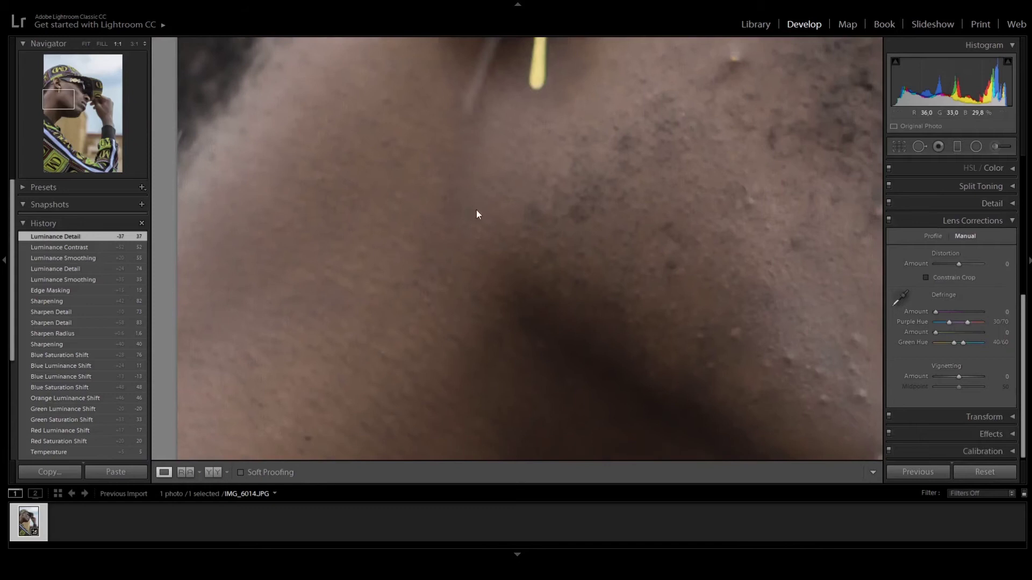
{"action": "left_click", "coordinate": [1005, 205]}
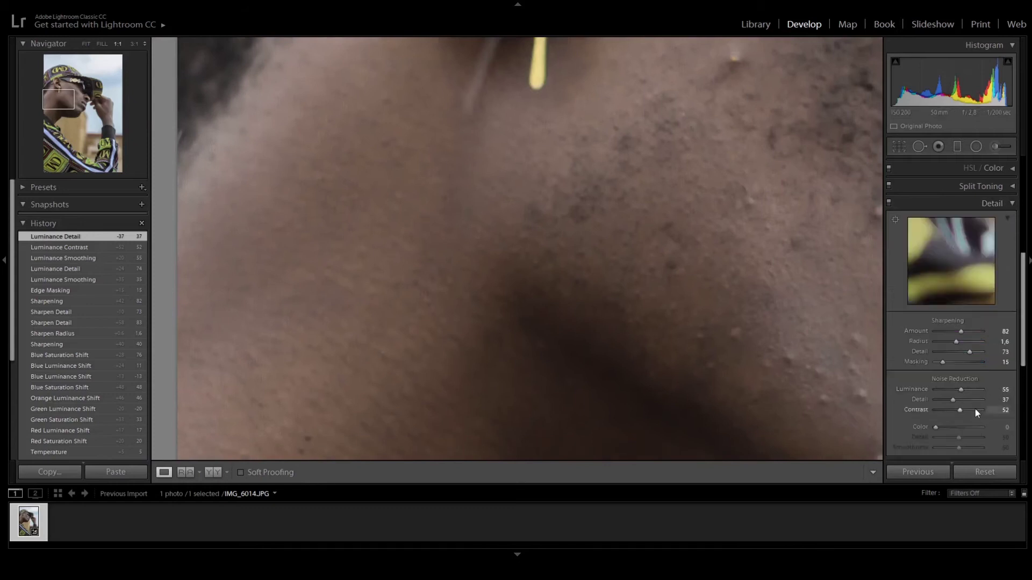
{"action": "left_click_drag", "start_coordinate": [962, 390], "coordinate": [941, 392]}
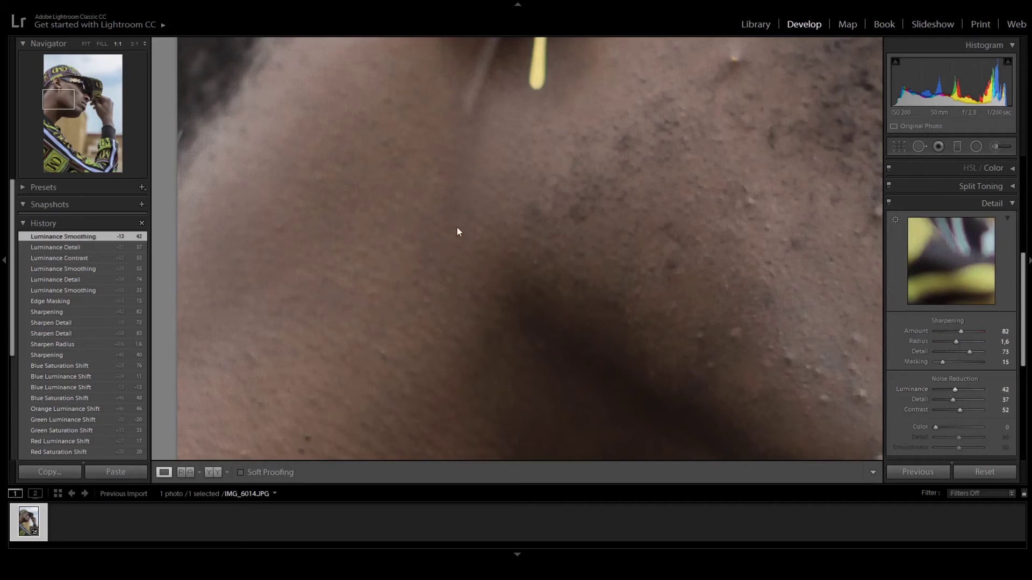
{"action": "left_click", "coordinate": [462, 248]}
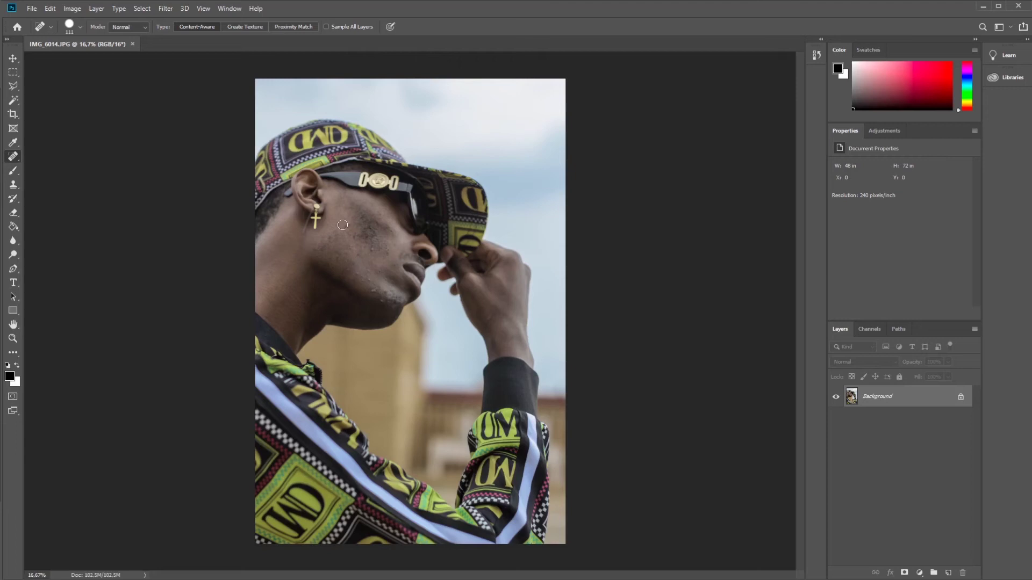
- Reduce the Spot Healing Brush size to 52 and remove the bright blemish on the cheek near the earring
{"action": "scroll", "coordinate": [343, 224], "scroll_direction": "up", "scroll_amount": 8}
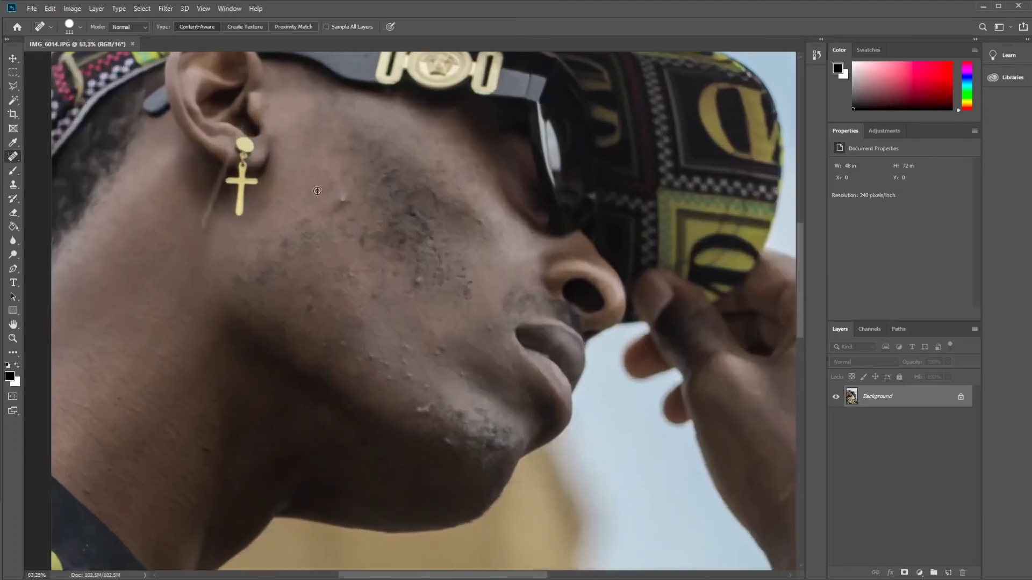
{"action": "scroll", "coordinate": [317, 191], "scroll_direction": "up", "scroll_amount": 3}
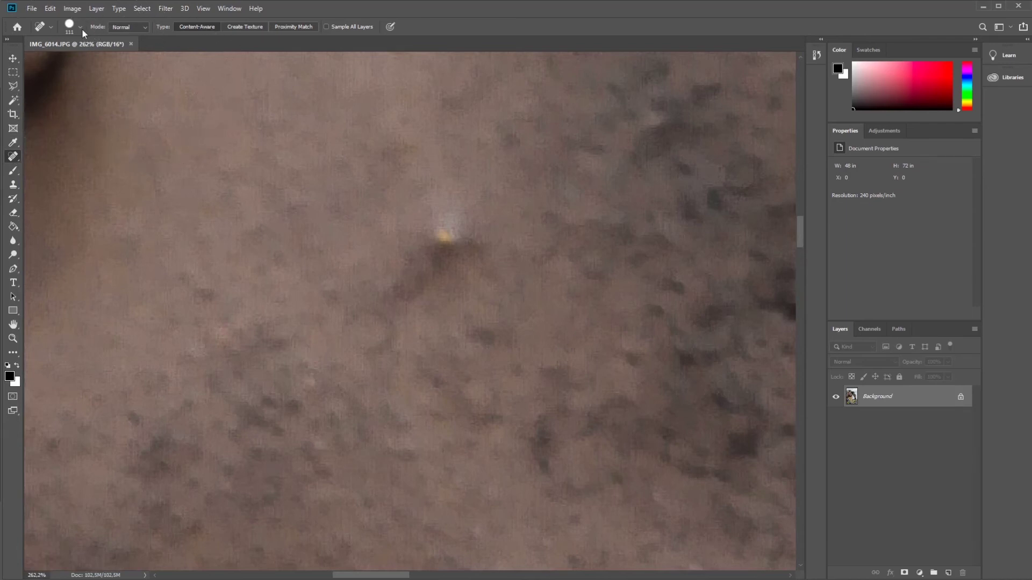
{"action": "key", "text": "bracketleft"}
{"action": "key", "text": "bracketleft"}
{"action": "key", "text": "bracketleft"}
{"action": "key", "text": "bracketleft"}
{"action": "key", "text": "bracketleft"}
{"action": "key", "text": "bracketleft"}
{"action": "key", "text": "bracketleft"}
{"action": "key", "text": "bracketleft"}
{"action": "key", "text": "bracketright"}
{"action": "key", "text": "bracketright"}
{"action": "left_click", "coordinate": [449, 237]}
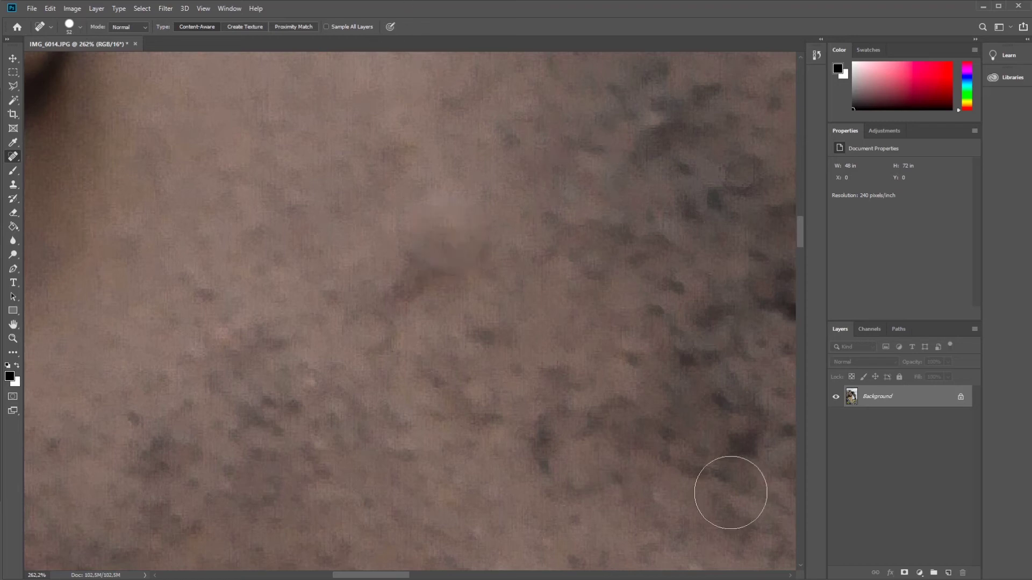
- Heal the dark remnant of the cheek blemish, plus the raised bumps along the jaw and beside the chin, with the Spot Healing Brush
{"action": "left_click_drag", "start_coordinate": [409, 275], "coordinate": [430, 273]}
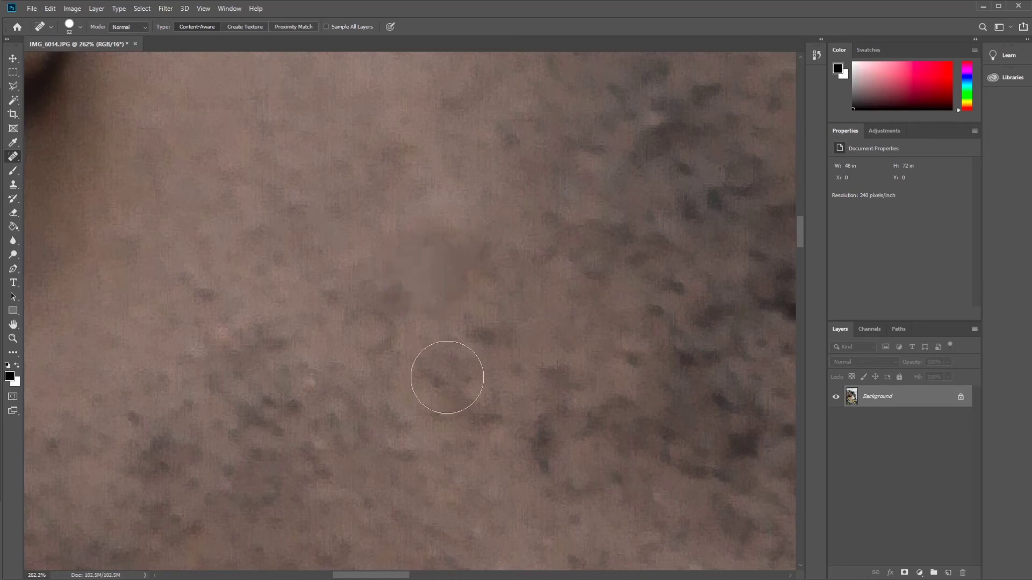
{"action": "scroll", "coordinate": [483, 386], "scroll_direction": "down", "scroll_amount": 10}
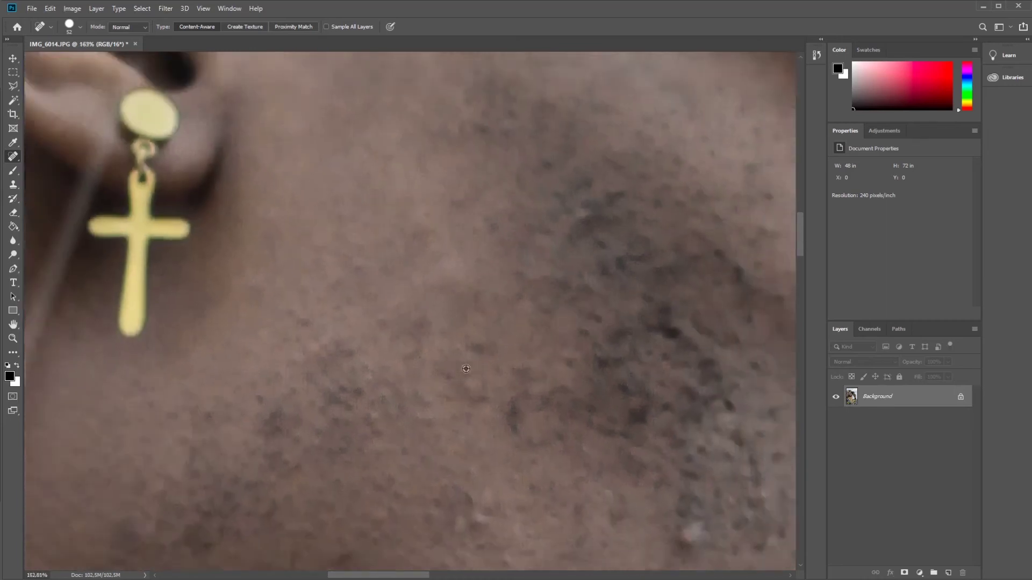
{"action": "scroll", "coordinate": [466, 369], "scroll_direction": "down", "scroll_amount": 4}
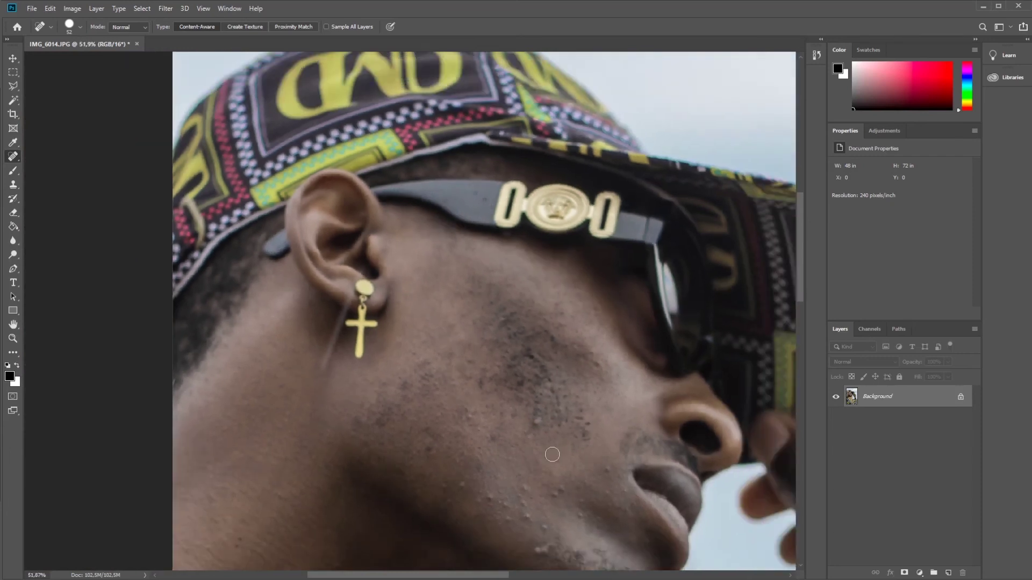
{"action": "scroll", "coordinate": [552, 455], "scroll_direction": "down", "scroll_amount": 2}
{"action": "scroll", "coordinate": [552, 455], "scroll_direction": "down", "scroll_amount": 5}
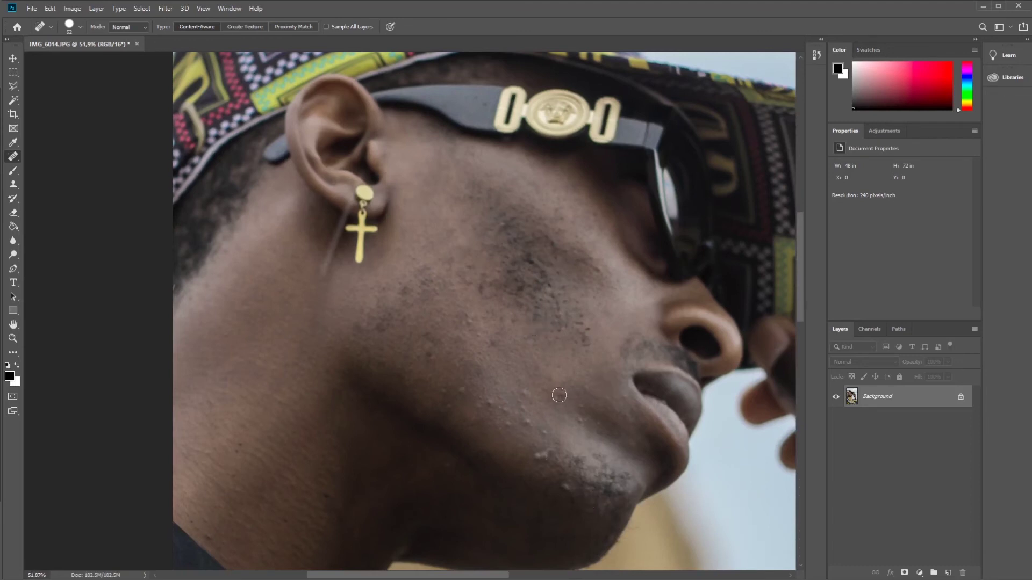
{"action": "left_click", "coordinate": [495, 403]}
{"action": "left_click", "coordinate": [505, 412]}
{"action": "left_click", "coordinate": [519, 398]}
{"action": "left_click_drag", "start_coordinate": [548, 441], "coordinate": [542, 451]}
{"action": "left_click", "coordinate": [583, 406]}
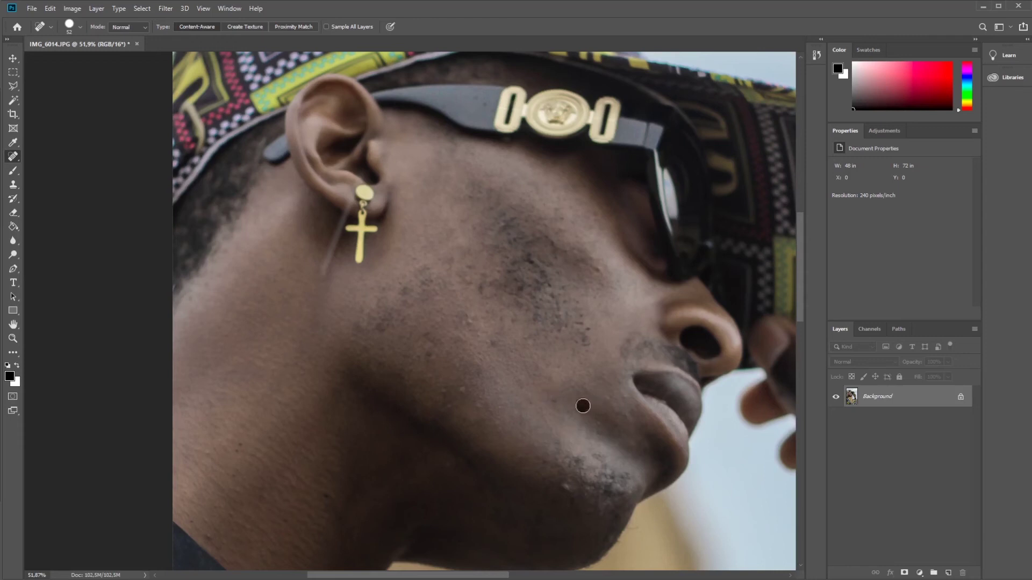
- Heal the small remaining spots on the jawline and the middle of the cheek below the earring
{"action": "left_click", "coordinate": [452, 403]}
{"action": "left_click", "coordinate": [468, 322]}
{"action": "left_click", "coordinate": [483, 337]}
{"action": "left_click", "coordinate": [470, 286]}
- Remove the cluster of three small dark spots on the side of the neck
{"action": "scroll", "coordinate": [428, 431], "scroll_direction": "down", "scroll_amount": 5}
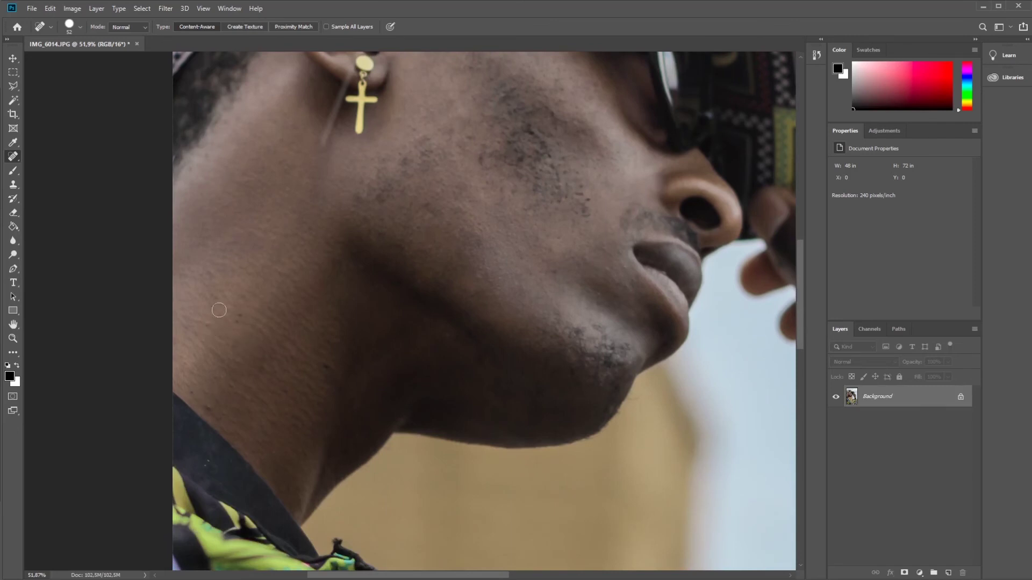
{"action": "scroll", "coordinate": [224, 325], "scroll_direction": "up", "scroll_amount": 6}
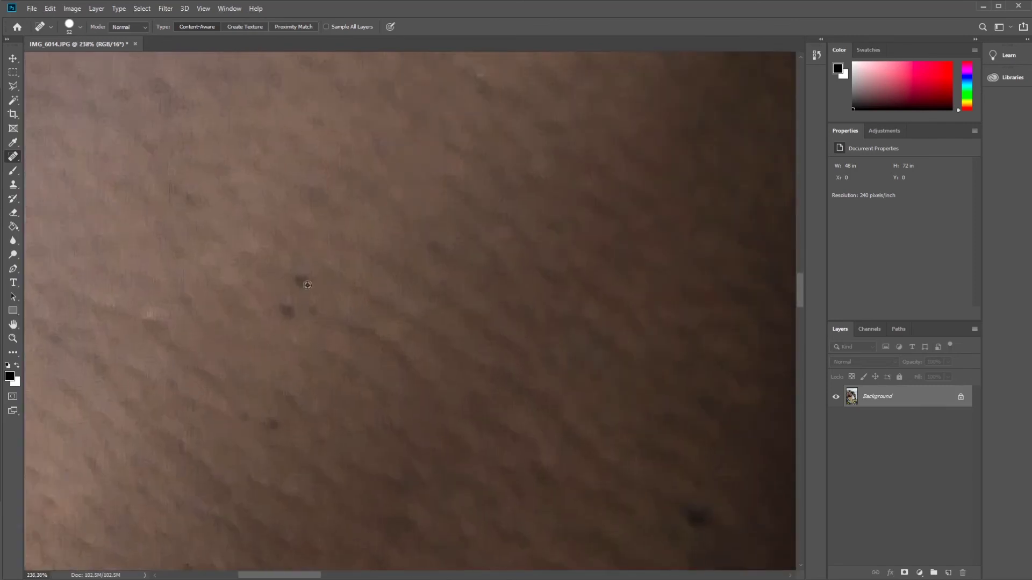
{"action": "left_click", "coordinate": [312, 280]}
{"action": "left_click", "coordinate": [288, 309]}
{"action": "left_click", "coordinate": [275, 425]}
- Remove the dark marks lower on the neck, near the throat shadow and just above the collar
{"action": "scroll", "coordinate": [334, 424], "scroll_direction": "down", "scroll_amount": 5}
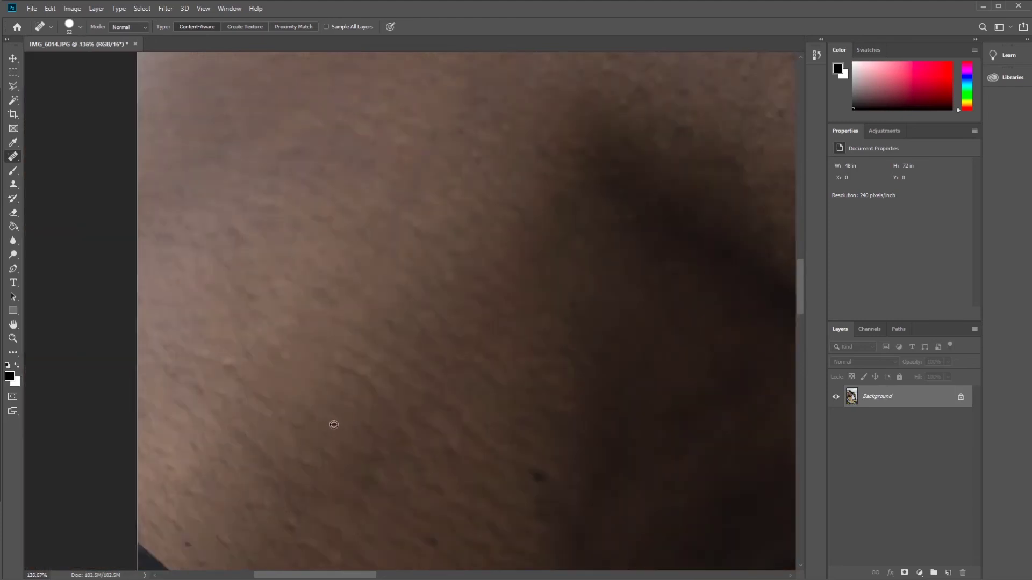
{"action": "left_click", "coordinate": [490, 465]}
{"action": "left_click", "coordinate": [399, 512]}
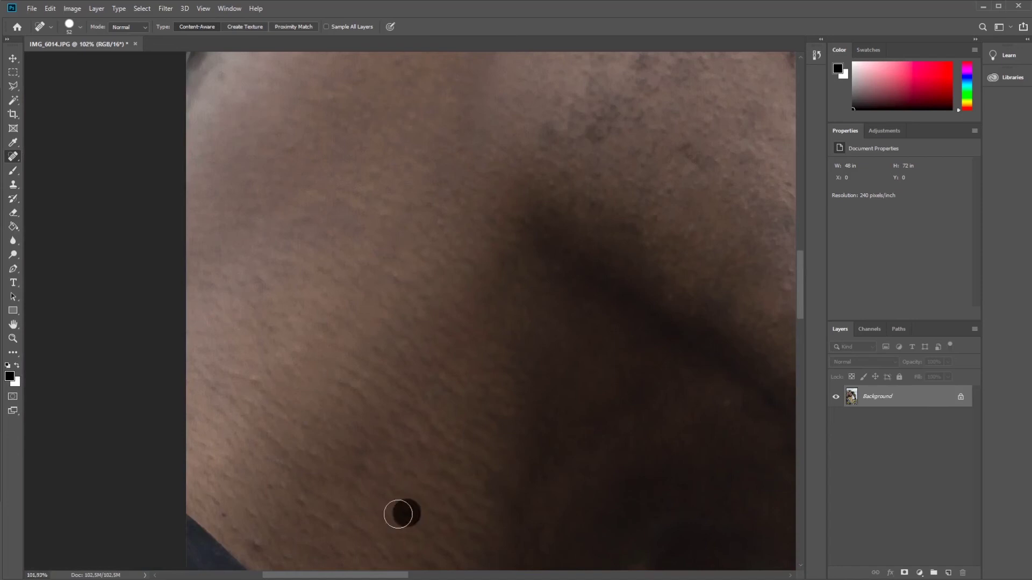
{"action": "left_click", "coordinate": [260, 545]}
{"action": "left_click", "coordinate": [225, 516]}
{"action": "left_click", "coordinate": [250, 520]}
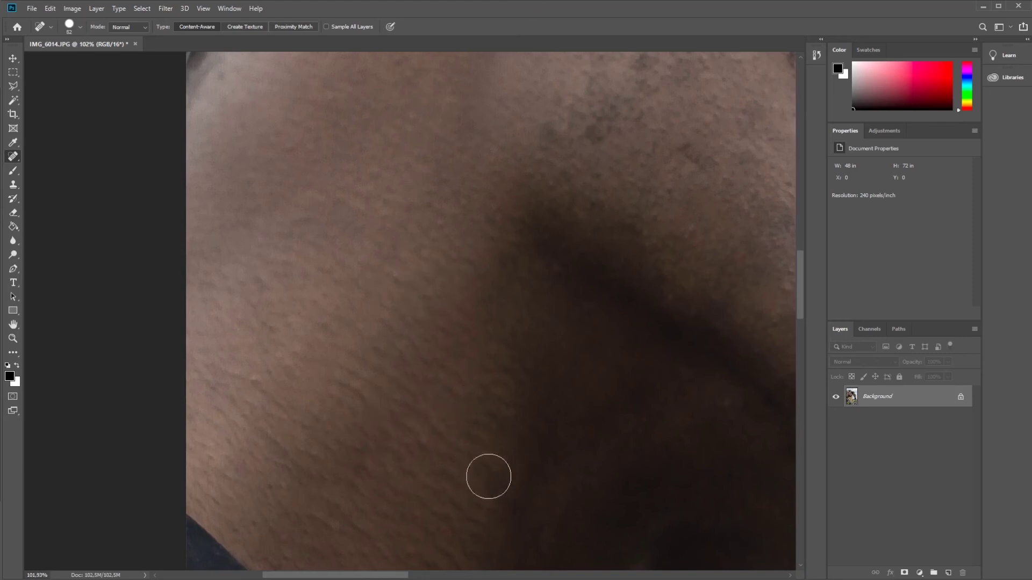
- Set the Spot Healing Brush size to 82 and even out the rough skin patches in the middle of the neck
{"action": "left_click", "coordinate": [369, 357]}
{"action": "left_click", "coordinate": [376, 396]}
{"action": "left_click", "coordinate": [423, 410]}
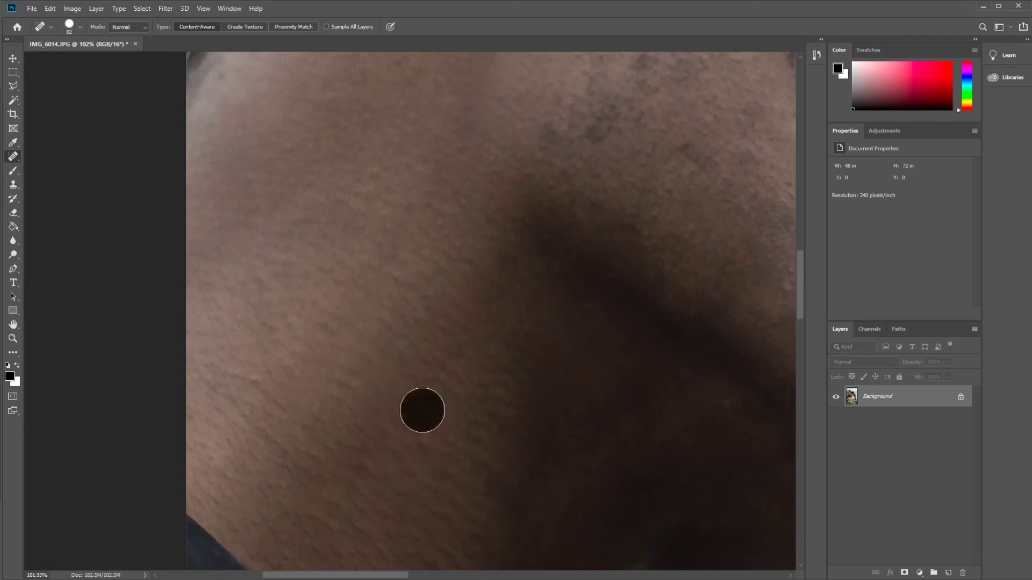
{"action": "left_click", "coordinate": [389, 402]}
{"action": "left_click", "coordinate": [412, 369]}
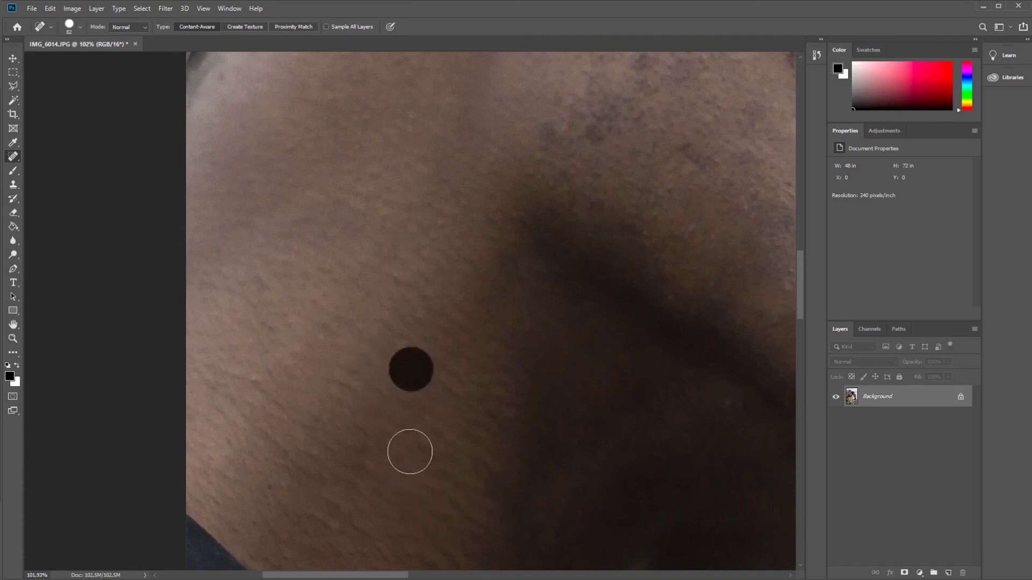
{"action": "left_click", "coordinate": [427, 361]}
{"action": "left_click", "coordinate": [393, 317]}
{"action": "left_click", "coordinate": [364, 358]}
{"action": "left_click", "coordinate": [422, 275]}
{"action": "left_click", "coordinate": [394, 279]}
- Continue healing uneven texture from the lower neck up to the start of the shadow under the jaw
{"action": "left_click", "coordinate": [422, 448]}
{"action": "left_click", "coordinate": [387, 468]}
{"action": "left_click", "coordinate": [254, 386]}
{"action": "left_click", "coordinate": [322, 451]}
{"action": "left_click", "coordinate": [305, 474]}
{"action": "left_click", "coordinate": [279, 519]}
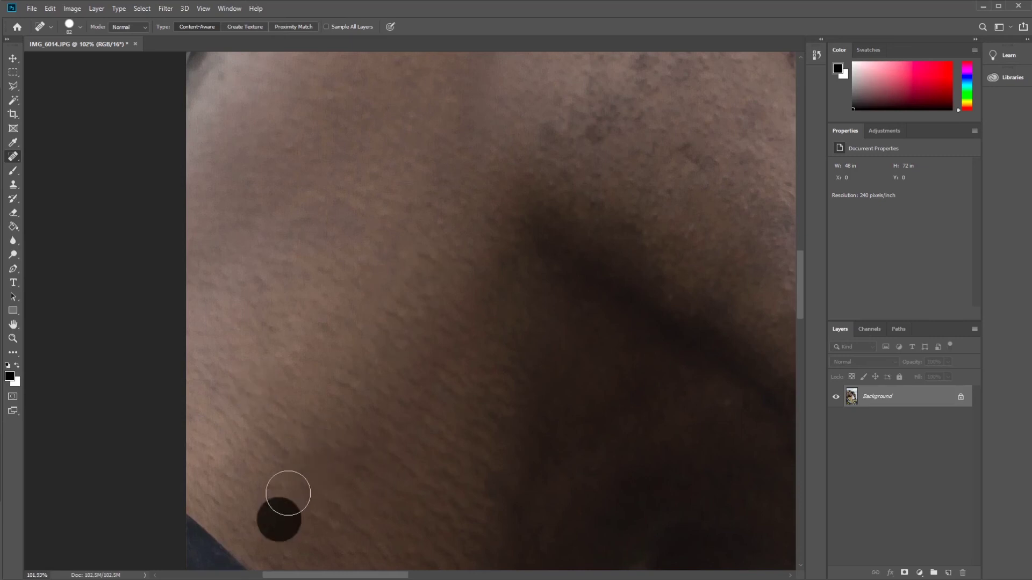
{"action": "left_click", "coordinate": [317, 445]}
{"action": "left_click", "coordinate": [321, 424]}
{"action": "left_click", "coordinate": [344, 390]}
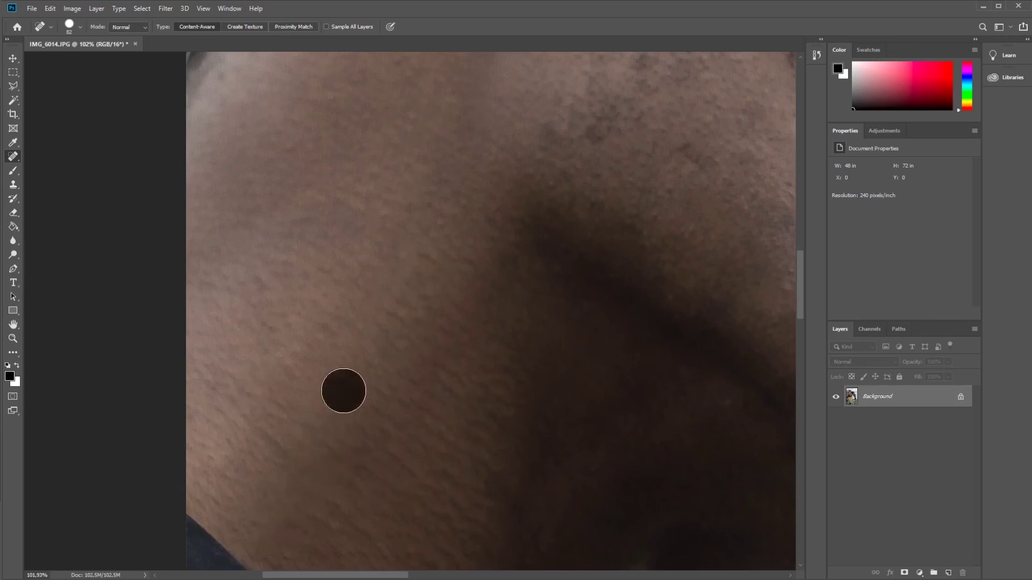
{"action": "left_click", "coordinate": [398, 363]}
{"action": "left_click", "coordinate": [433, 237]}
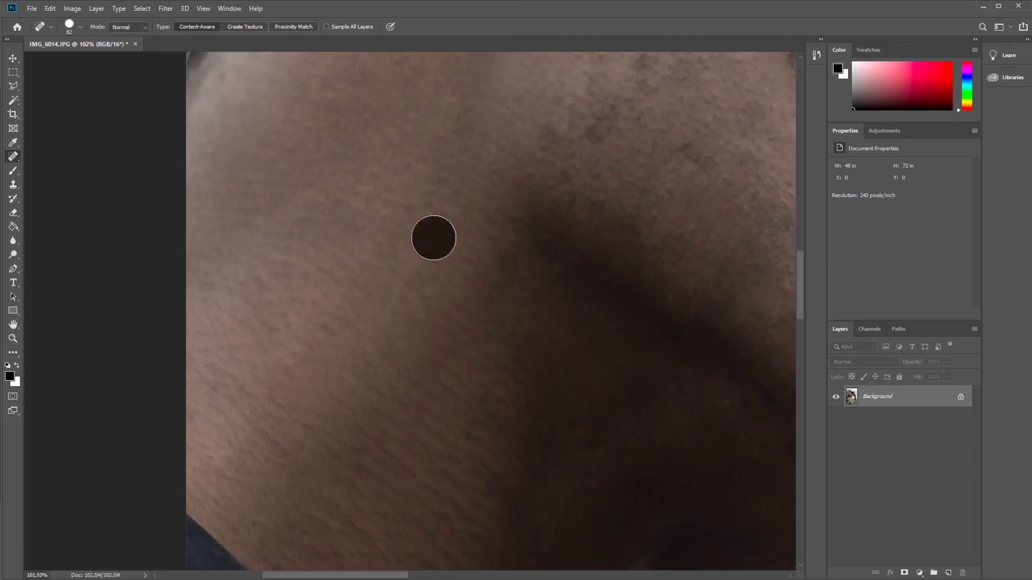
{"action": "left_click", "coordinate": [536, 175]}
- Heal the rough skin patches at the base of the neck along the edge of the dark collar
{"action": "scroll", "coordinate": [490, 380], "scroll_direction": "down", "scroll_amount": 2}
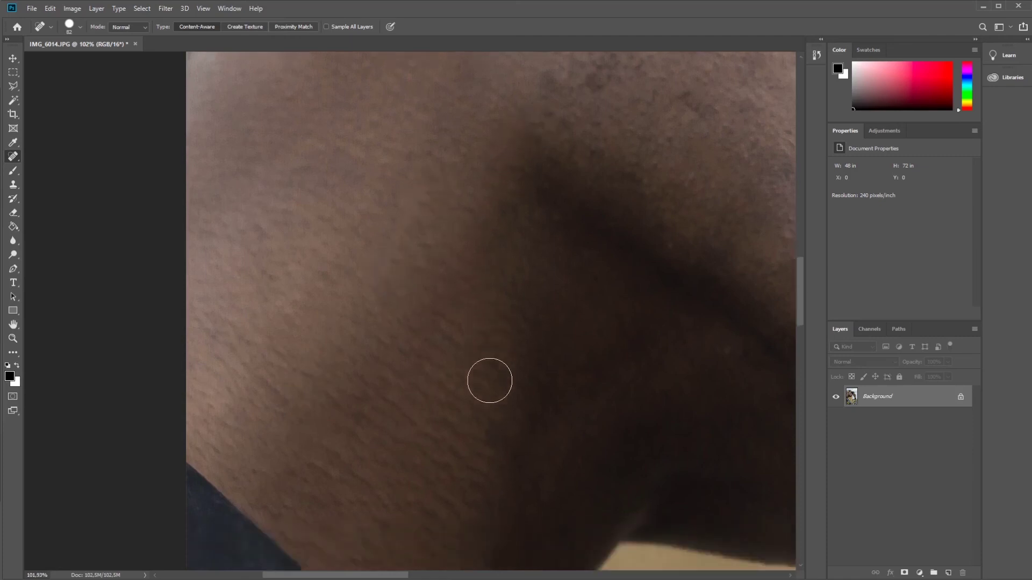
{"action": "scroll", "coordinate": [490, 381], "scroll_direction": "down", "scroll_amount": 4}
{"action": "left_click", "coordinate": [336, 349]}
{"action": "left_click", "coordinate": [284, 370]}
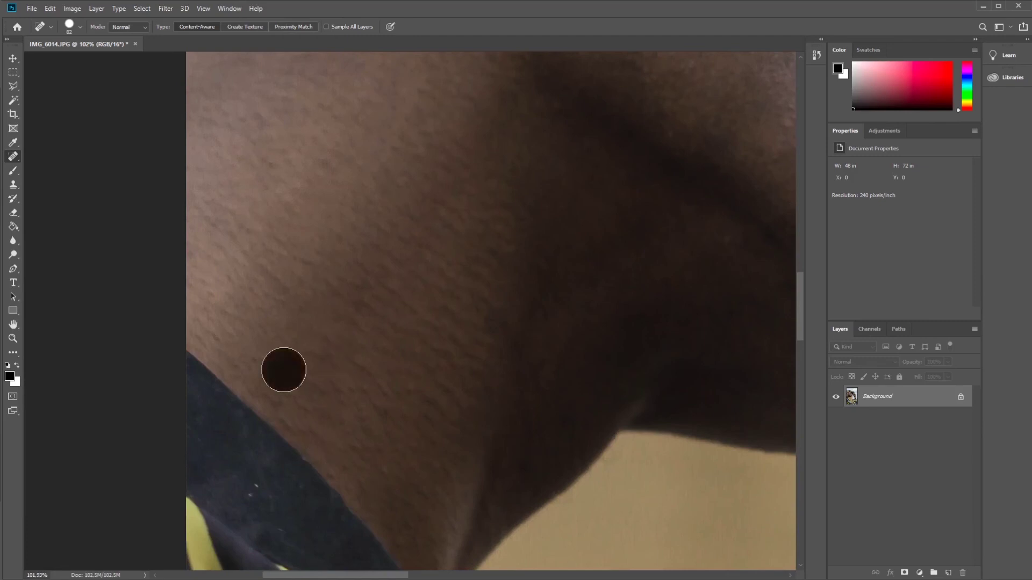
{"action": "left_click", "coordinate": [341, 457]}
{"action": "left_click", "coordinate": [390, 475]}
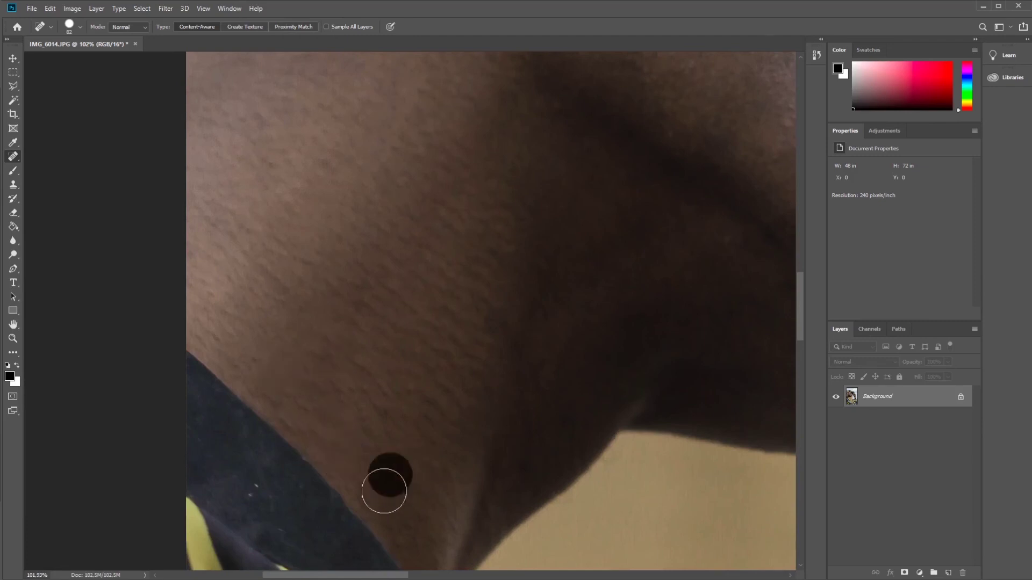
{"action": "left_click", "coordinate": [291, 407]}
{"action": "left_click", "coordinate": [376, 468]}
{"action": "left_click", "coordinate": [307, 399]}
{"action": "left_click", "coordinate": [274, 386]}
{"action": "scroll", "coordinate": [460, 329], "scroll_direction": "down", "scroll_amount": 2}
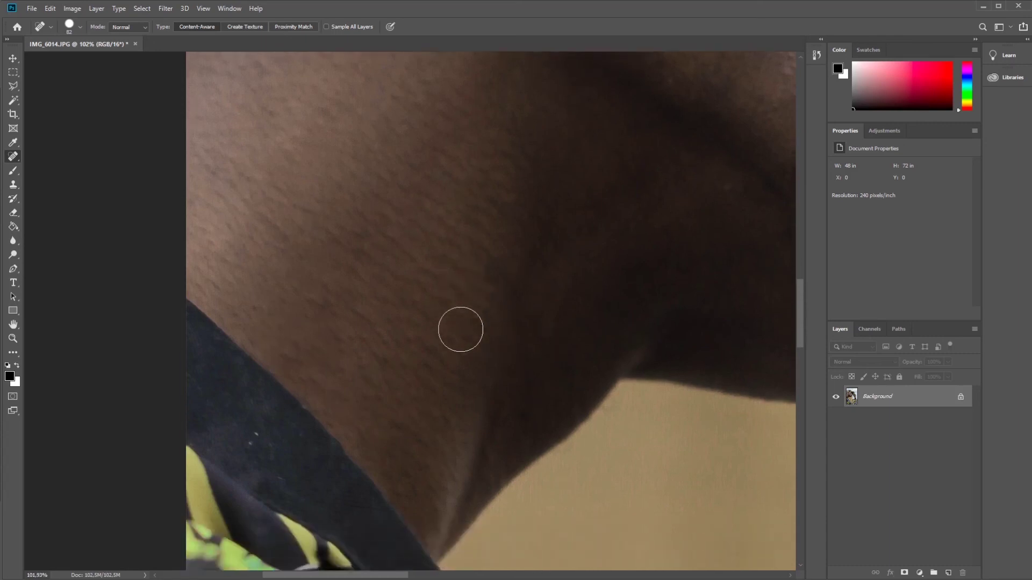
- Reduce the Spot Healing Brush size to 42 and remove the light lint specks on the dark jacket collar
{"action": "scroll", "coordinate": [460, 330], "scroll_direction": "down", "scroll_amount": 5}
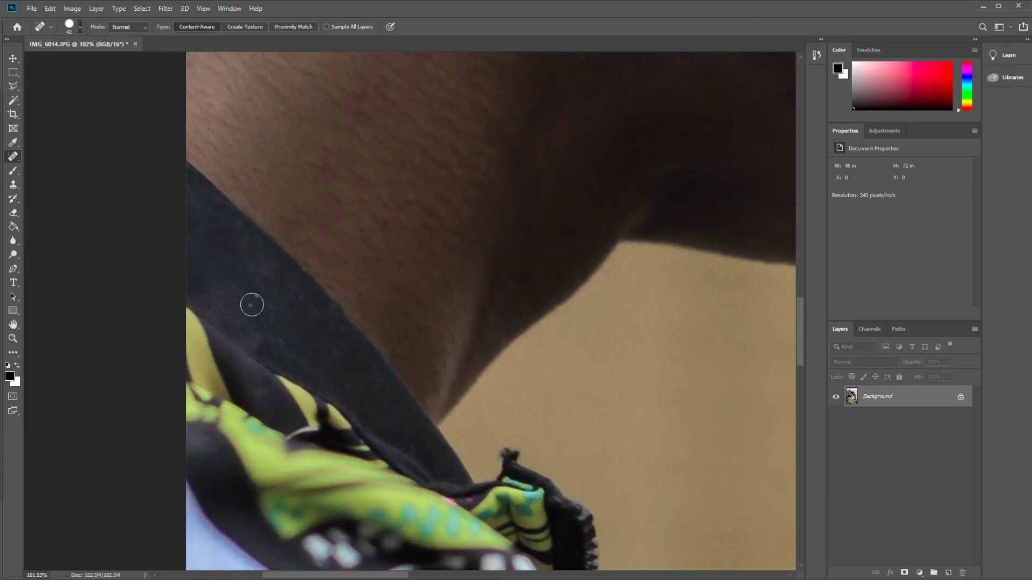
{"action": "left_click", "coordinate": [252, 298]}
{"action": "left_click", "coordinate": [347, 379]}
{"action": "left_click", "coordinate": [273, 338]}
- Examine the cuff, jacket sleeve and background for remaining blemishes at various magnifications
{"action": "scroll", "coordinate": [446, 446], "scroll_direction": "down", "scroll_amount": 5}
{"action": "scroll", "coordinate": [446, 447], "scroll_direction": "down", "scroll_amount": 5}
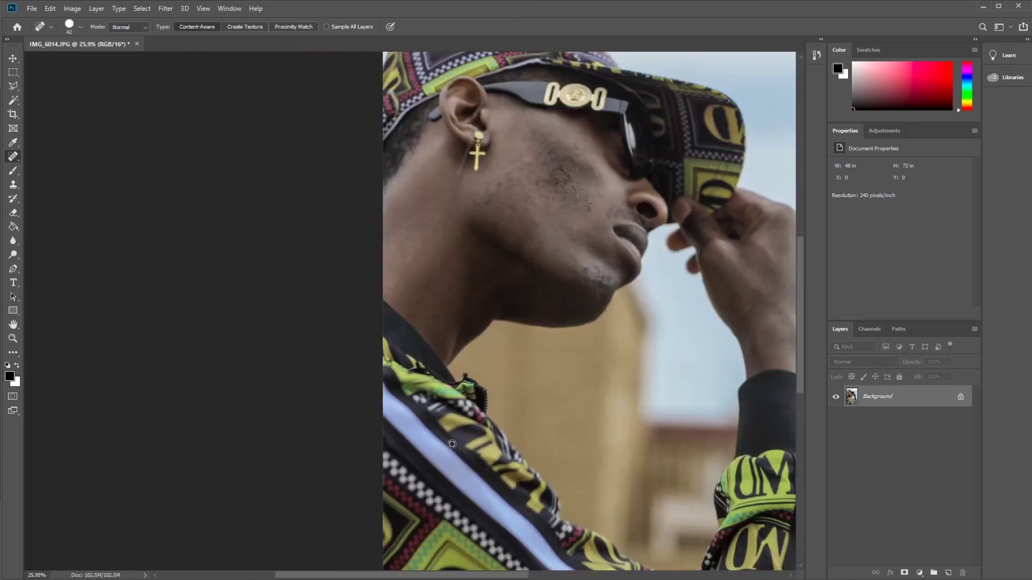
{"action": "scroll", "coordinate": [753, 444], "scroll_direction": "up", "scroll_amount": 7}
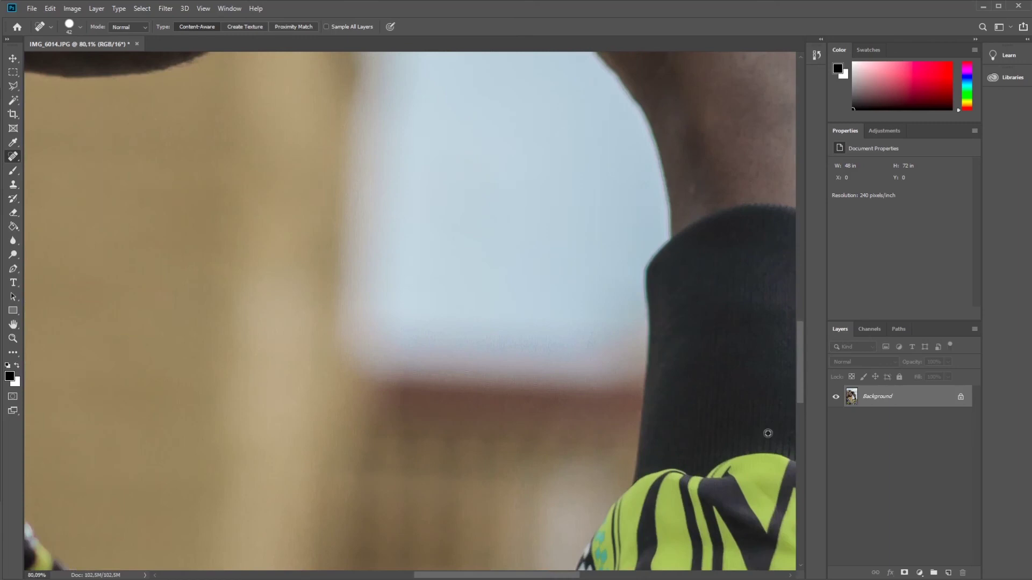
{"action": "scroll", "coordinate": [749, 430], "scroll_direction": "down", "scroll_amount": 5}
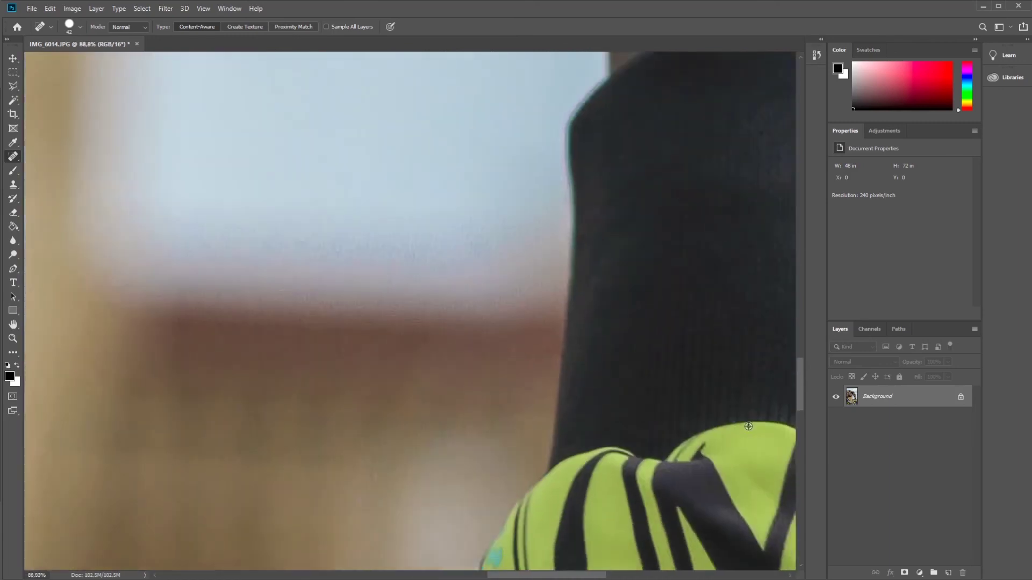
{"action": "scroll", "coordinate": [748, 432], "scroll_direction": "down", "scroll_amount": 5}
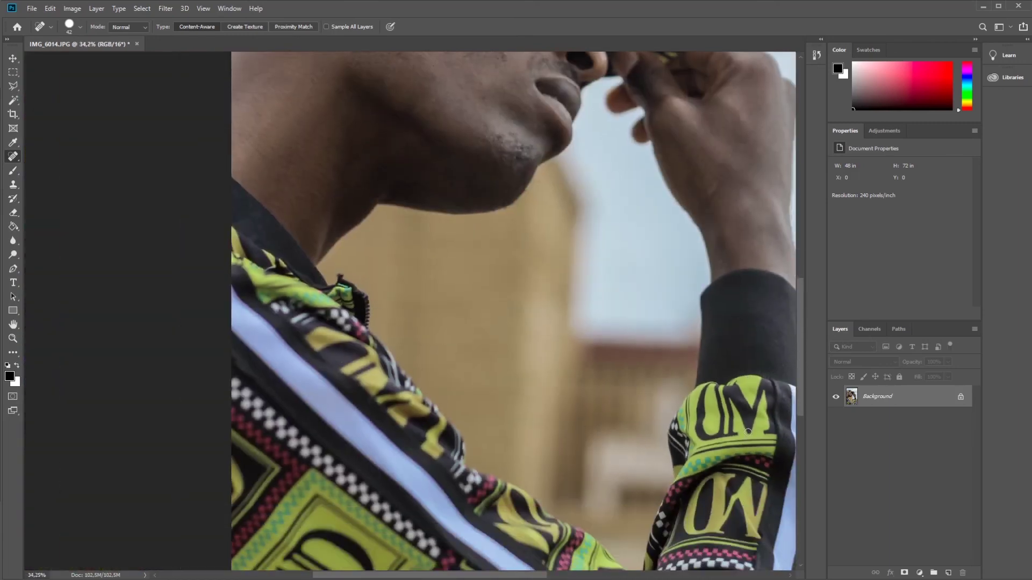
{"action": "scroll", "coordinate": [749, 459], "scroll_direction": "up", "scroll_amount": 3}
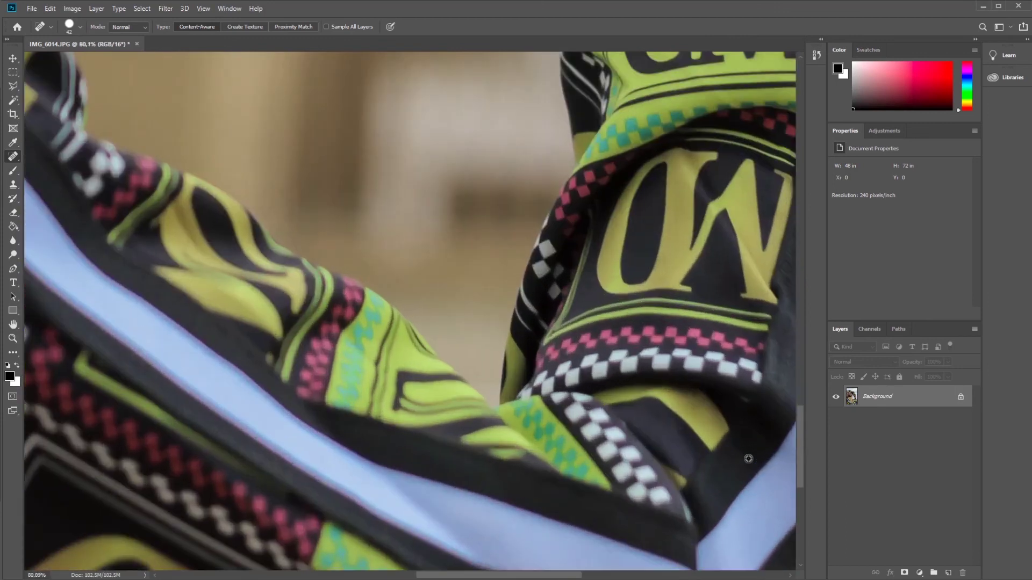
{"action": "scroll", "coordinate": [741, 458], "scroll_direction": "down", "scroll_amount": 6}
{"action": "scroll", "coordinate": [736, 458], "scroll_direction": "down", "scroll_amount": 1}
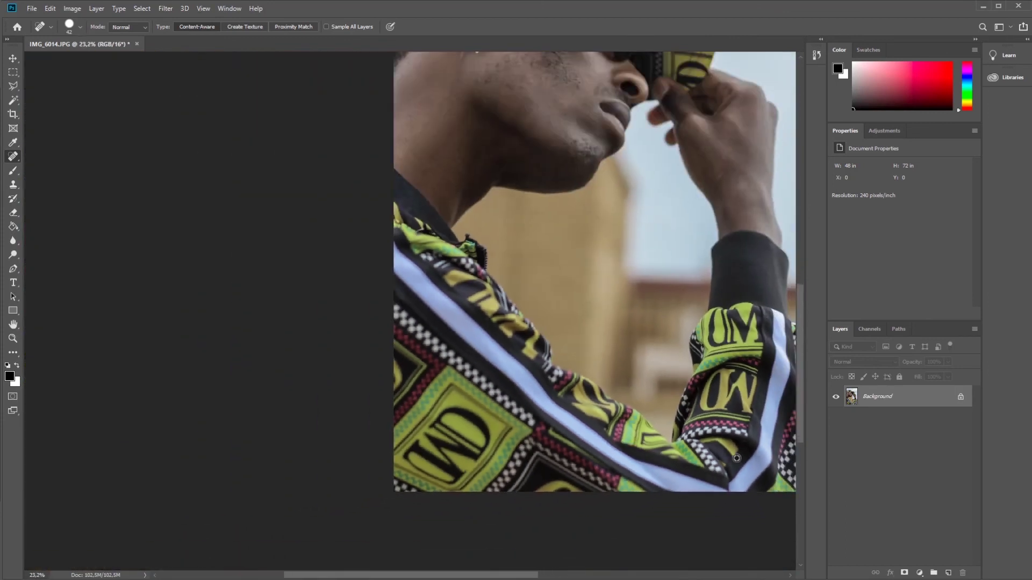
{"action": "scroll", "coordinate": [670, 402], "scroll_direction": "up", "scroll_amount": 4}
{"action": "scroll", "coordinate": [607, 321], "scroll_direction": "down", "scroll_amount": 4}
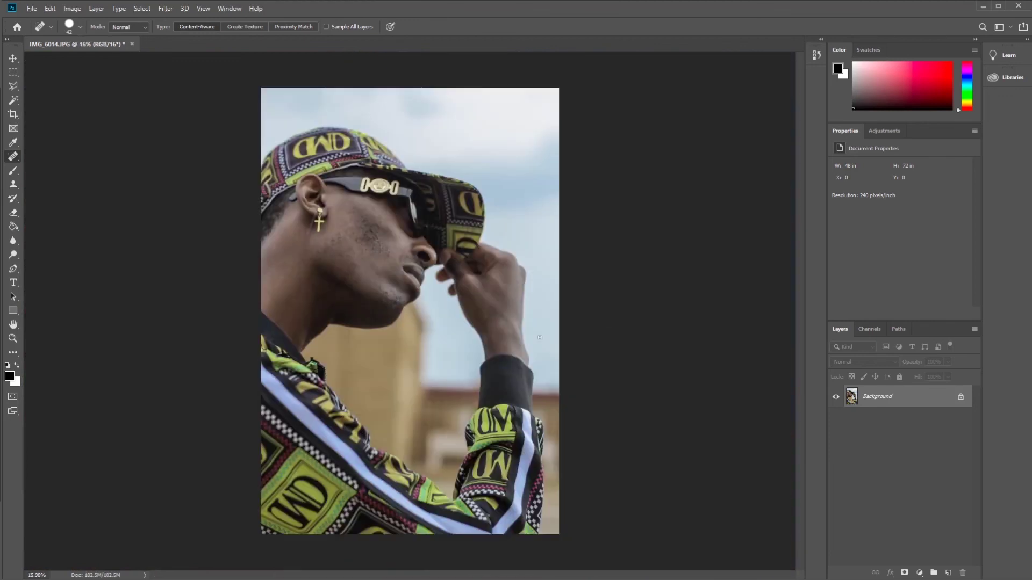
- Heal the scar, the small light spot near the cuff and the uneven bright skin patches on the raised wrist
{"action": "scroll", "coordinate": [540, 338], "scroll_direction": "up", "scroll_amount": 20}
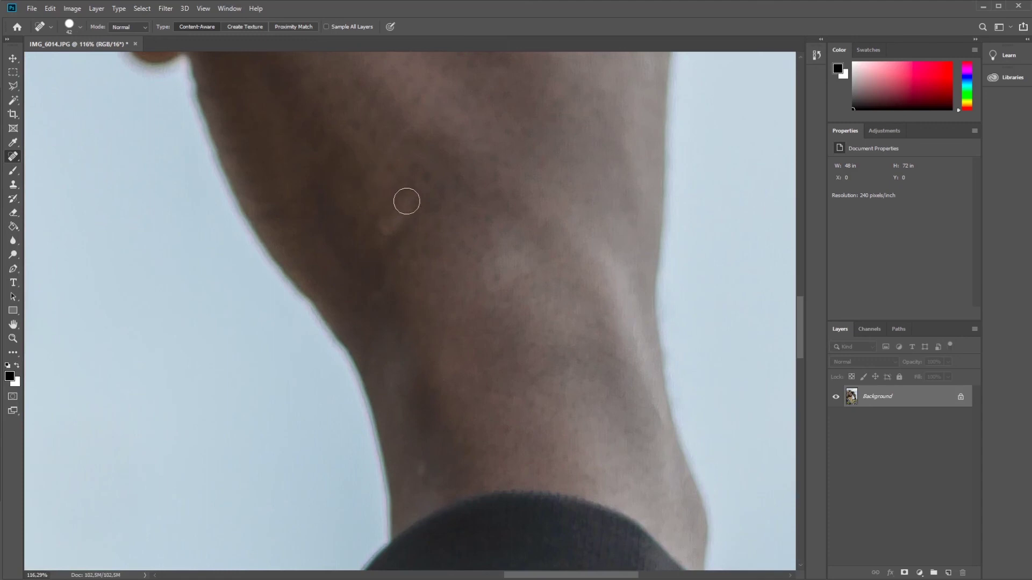
{"action": "left_click", "coordinate": [389, 212]}
{"action": "left_click", "coordinate": [389, 205]}
{"action": "left_click_drag", "start_coordinate": [391, 231], "coordinate": [393, 239]}
{"action": "left_click", "coordinate": [409, 213]}
{"action": "left_click", "coordinate": [424, 465]}
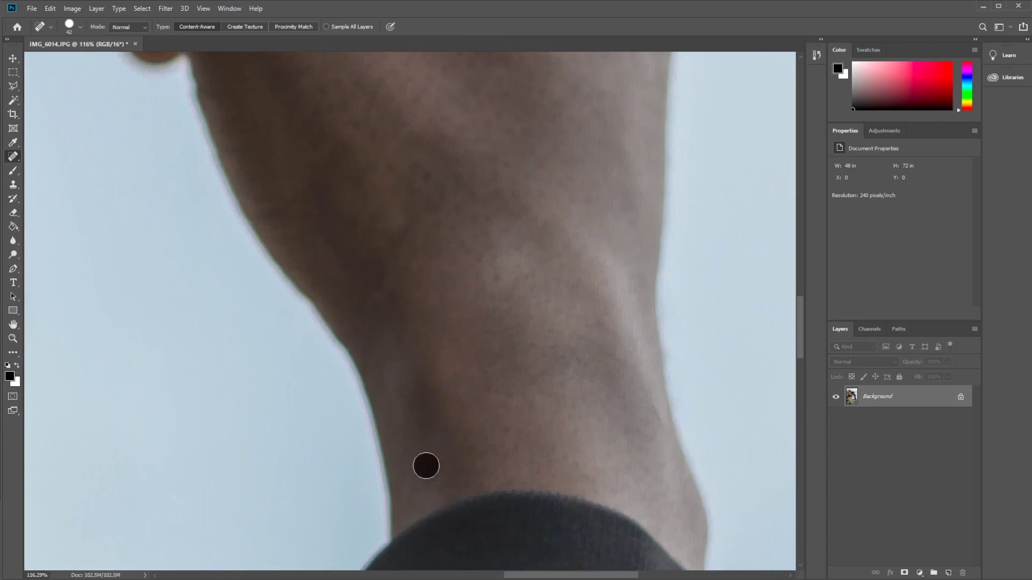
{"action": "left_click_drag", "start_coordinate": [489, 271], "coordinate": [513, 329]}
{"action": "left_click_drag", "start_coordinate": [503, 242], "coordinate": [520, 291]}
- Compare the retouched 16-bit portrait with the original 8-bit version by switching repeatedly between the two documents at full view
{"action": "scroll", "coordinate": [558, 347], "scroll_direction": "down", "scroll_amount": 3}
{"action": "scroll", "coordinate": [558, 346], "scroll_direction": "down", "scroll_amount": 5}
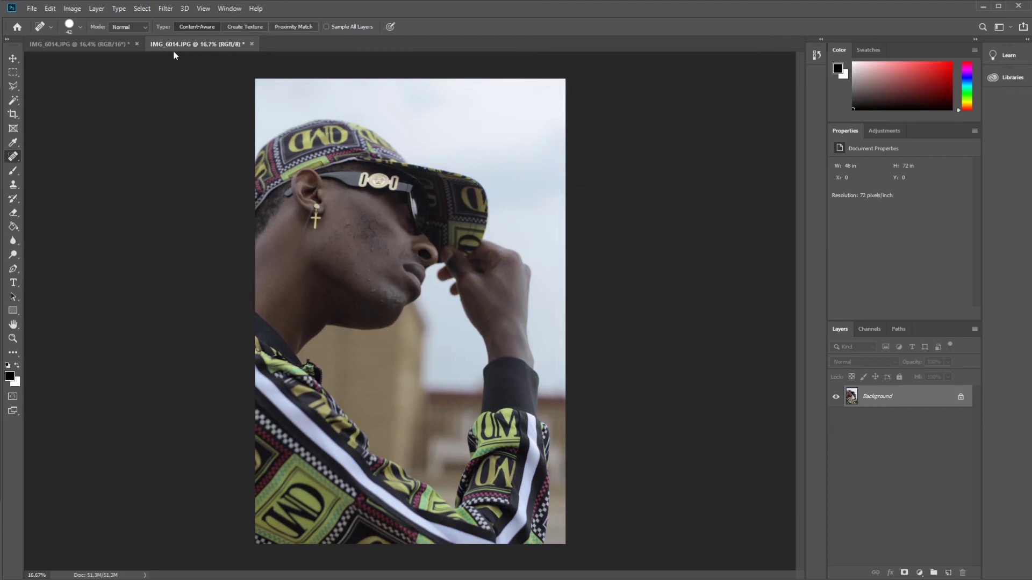
{"action": "left_click", "coordinate": [111, 45]}
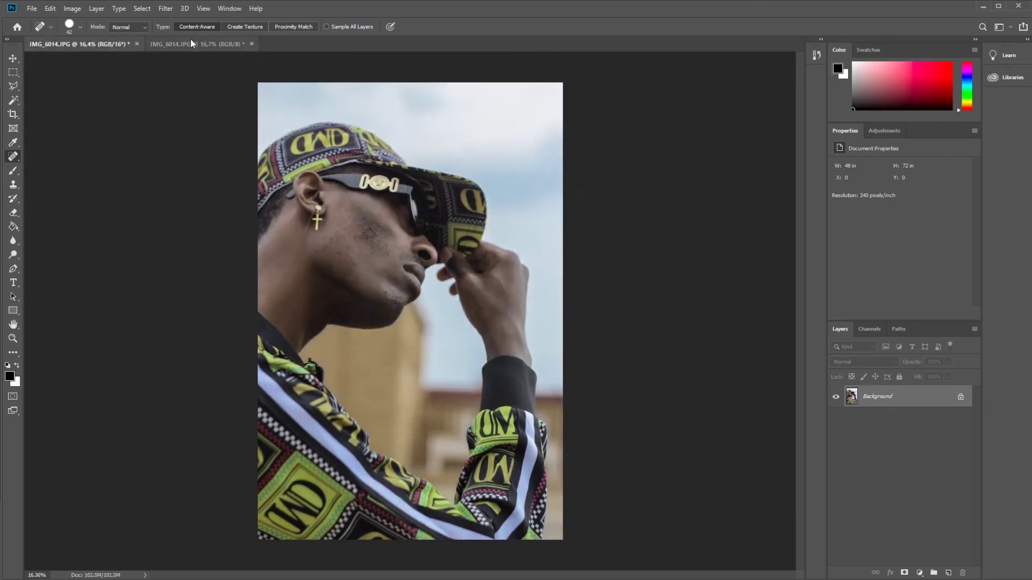
{"action": "left_click", "coordinate": [190, 43]}
{"action": "left_click", "coordinate": [112, 44]}
{"action": "left_click", "coordinate": [192, 43]}
{"action": "left_click", "coordinate": [105, 44]}
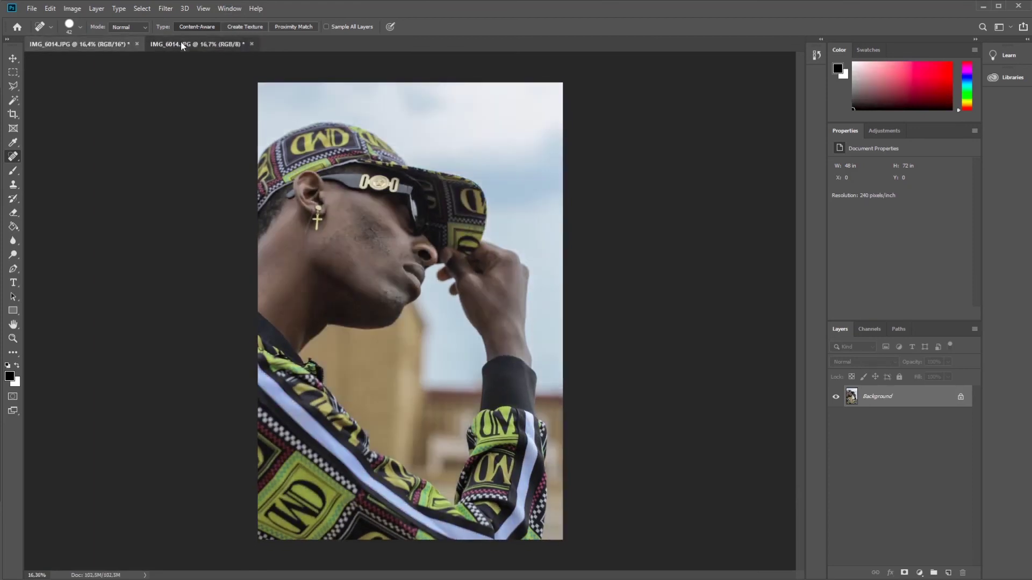
{"action": "left_click", "coordinate": [181, 43]}
{"action": "left_click", "coordinate": [105, 45]}
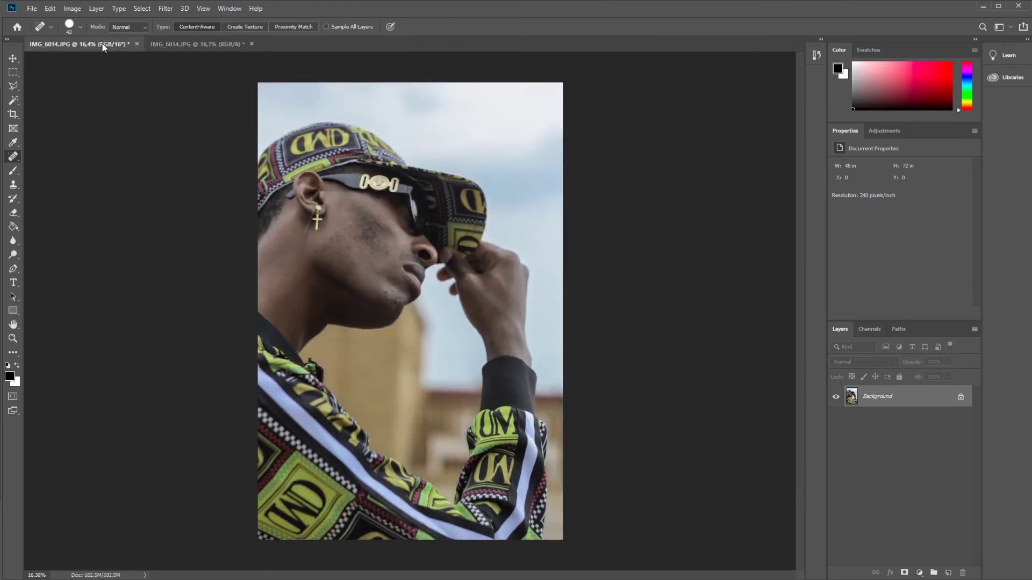
{"action": "left_click", "coordinate": [183, 43]}
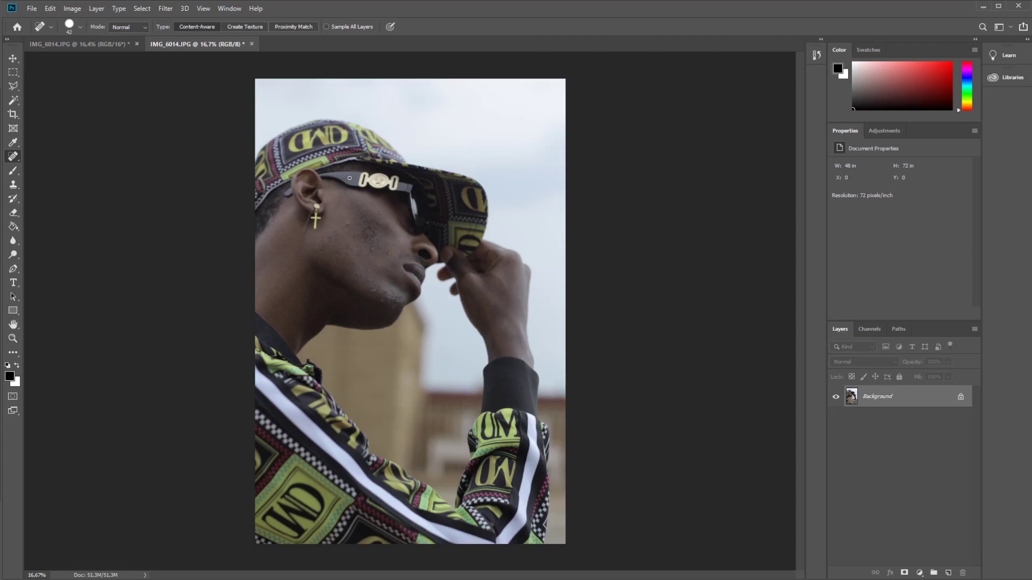
{"action": "left_click", "coordinate": [88, 45]}
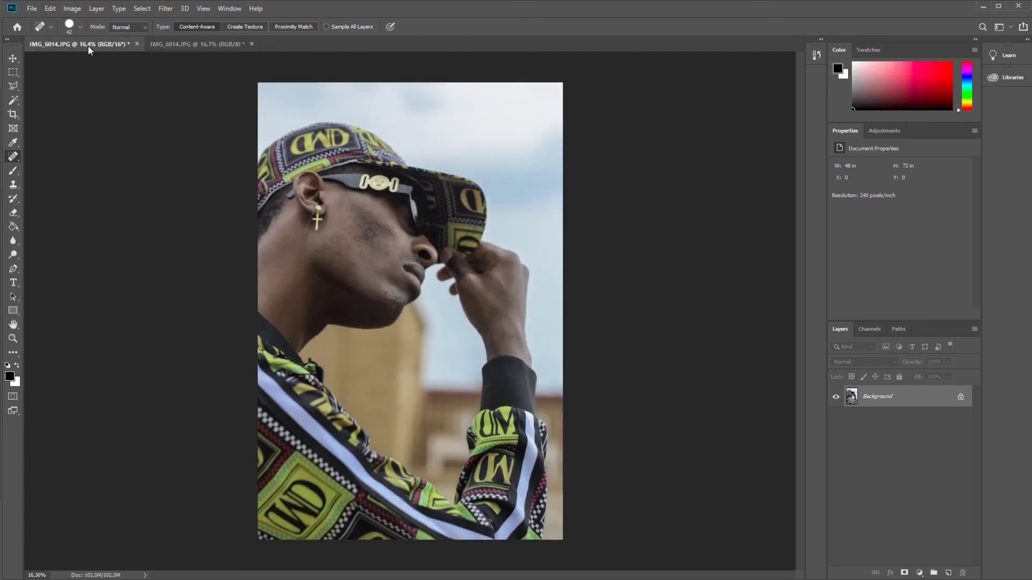
{"action": "left_click", "coordinate": [182, 47]}
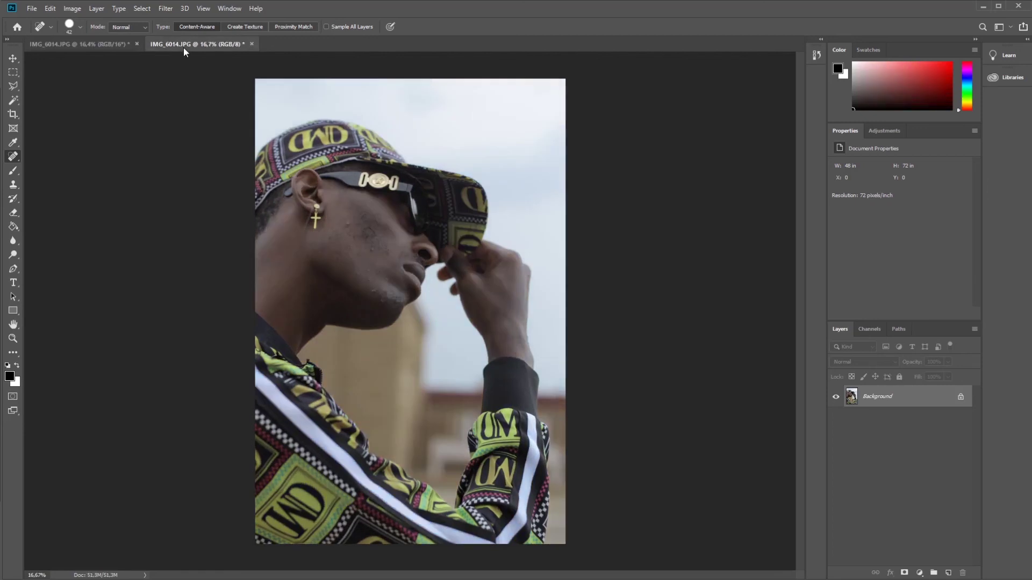
{"action": "left_click", "coordinate": [87, 46]}
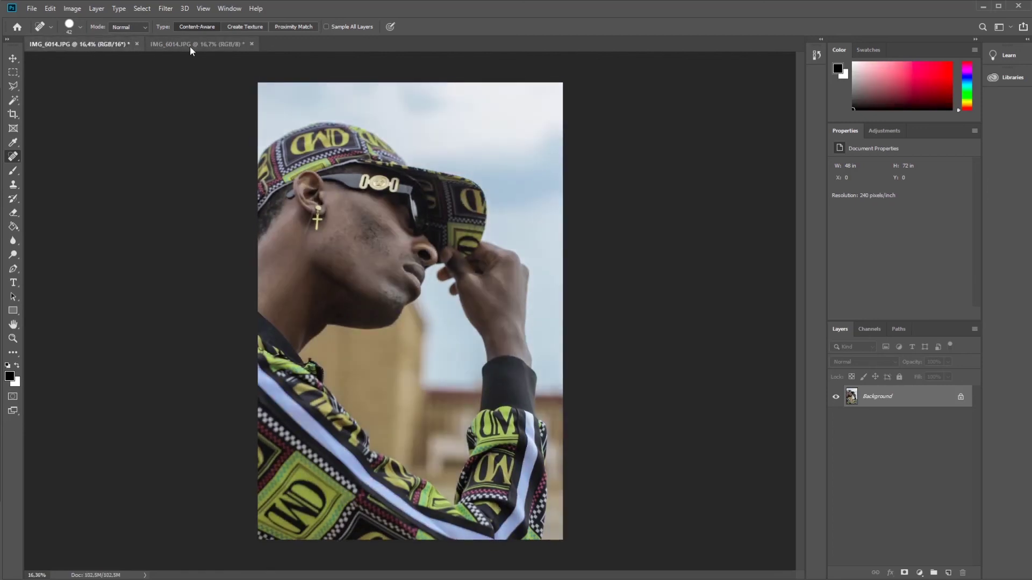
{"action": "left_click", "coordinate": [190, 46]}
{"action": "left_click", "coordinate": [102, 47]}
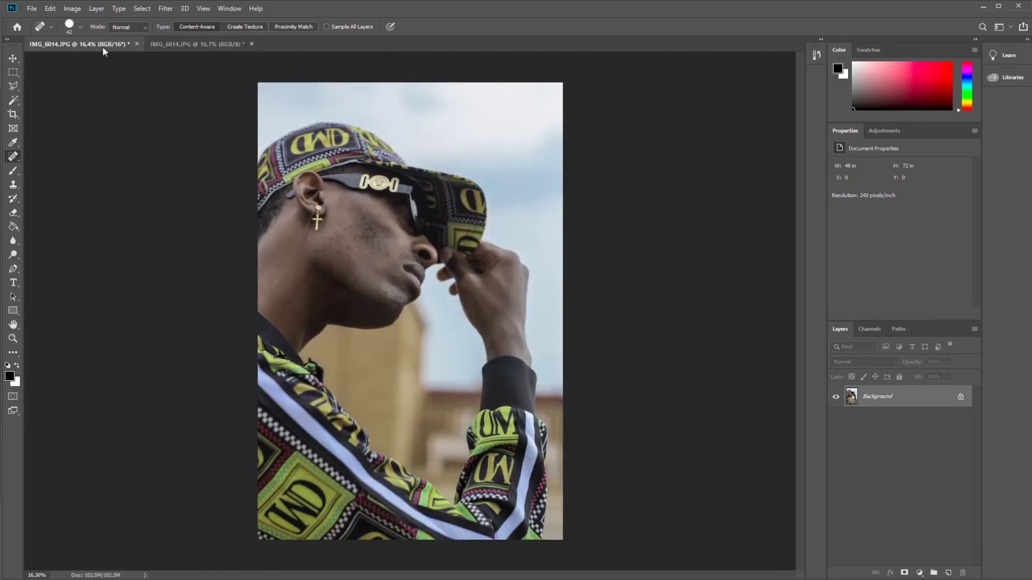